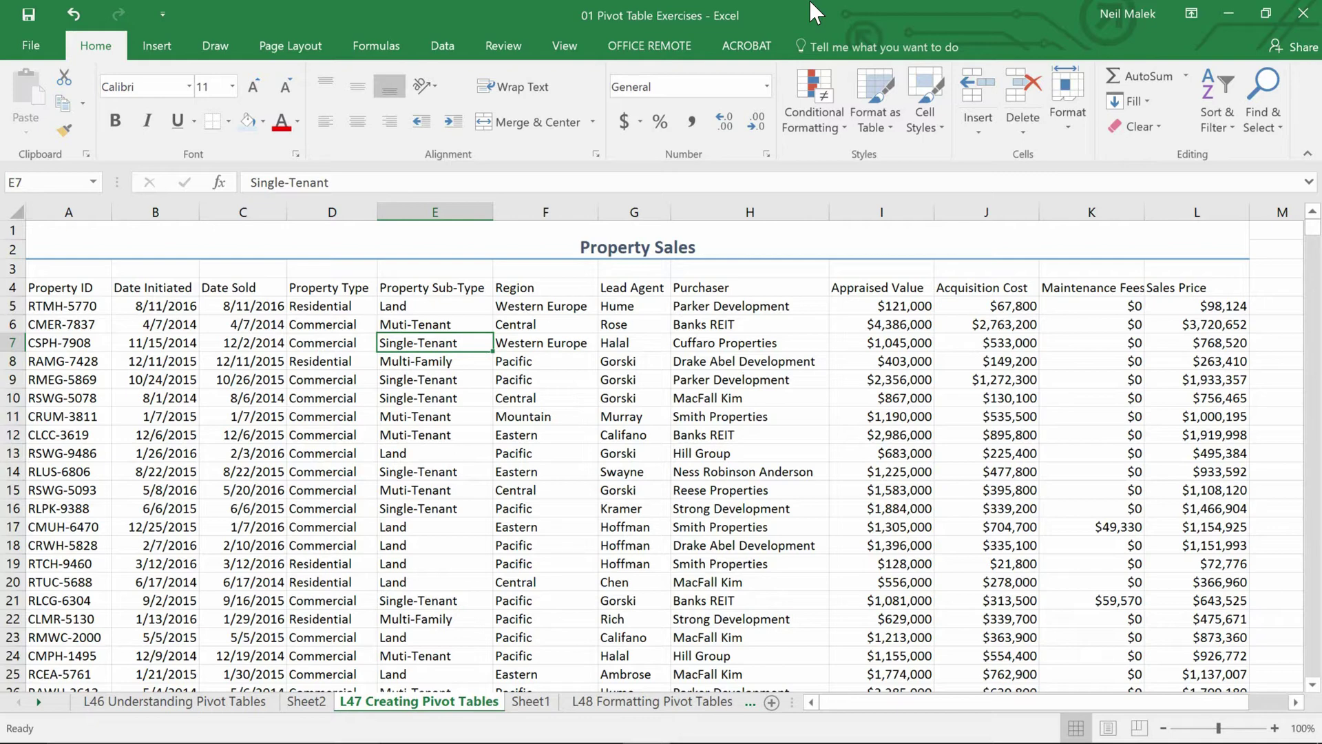
- Inspect the finished treemap on its sheet, then return to the L47 Creating Pivot Tables sheet
click(306, 701)
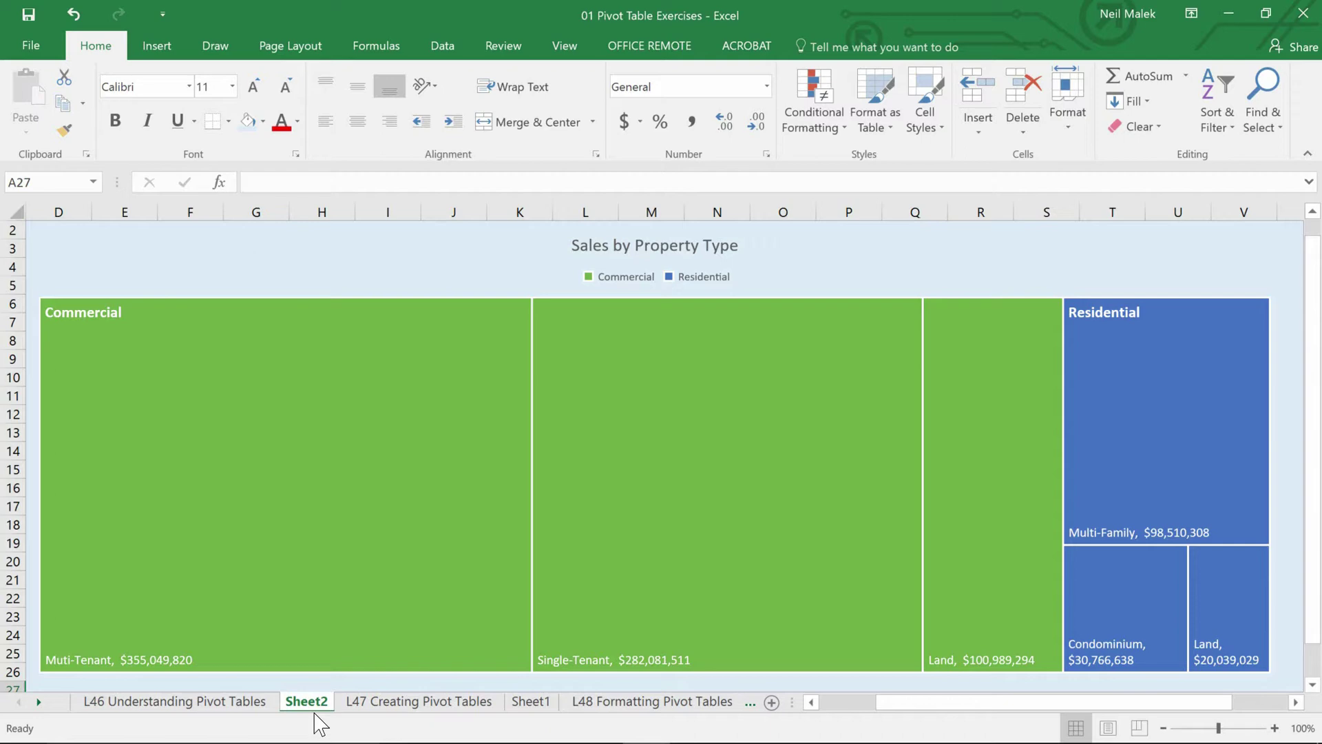
click(120, 413)
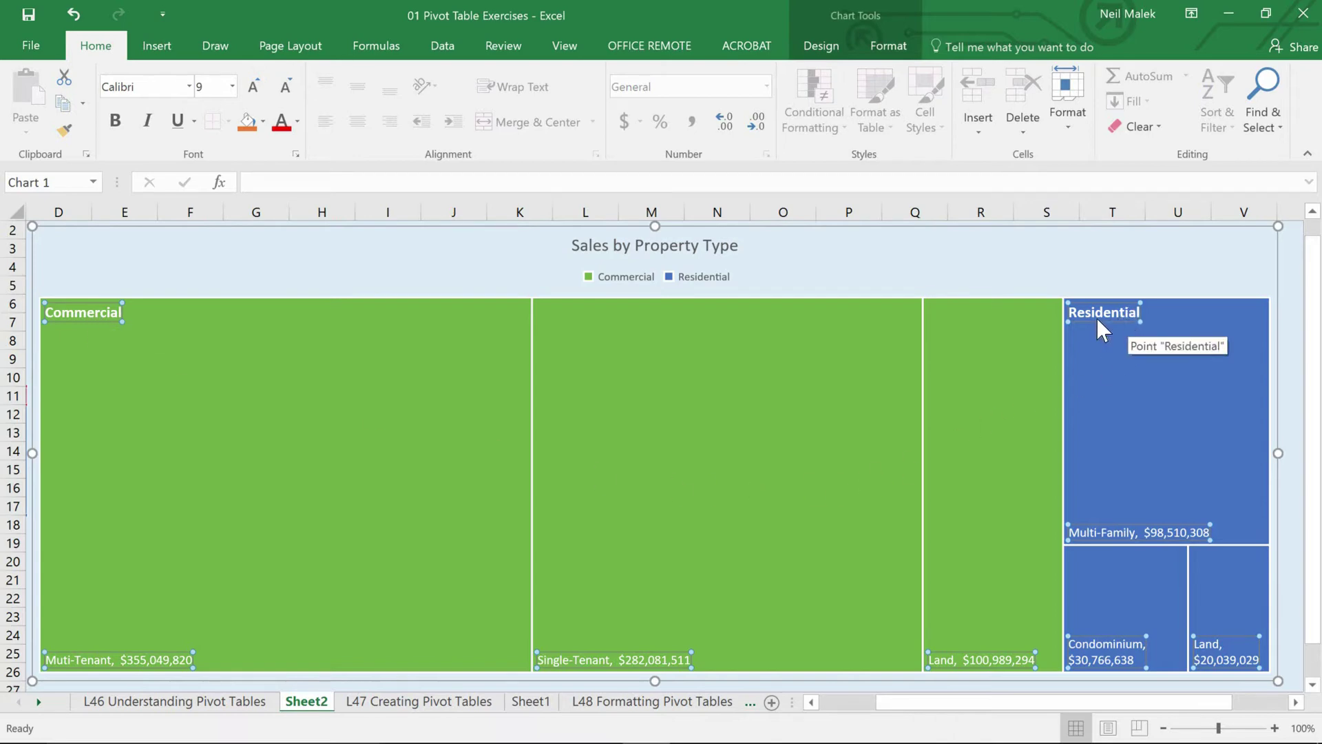
mouse_move(994, 403)
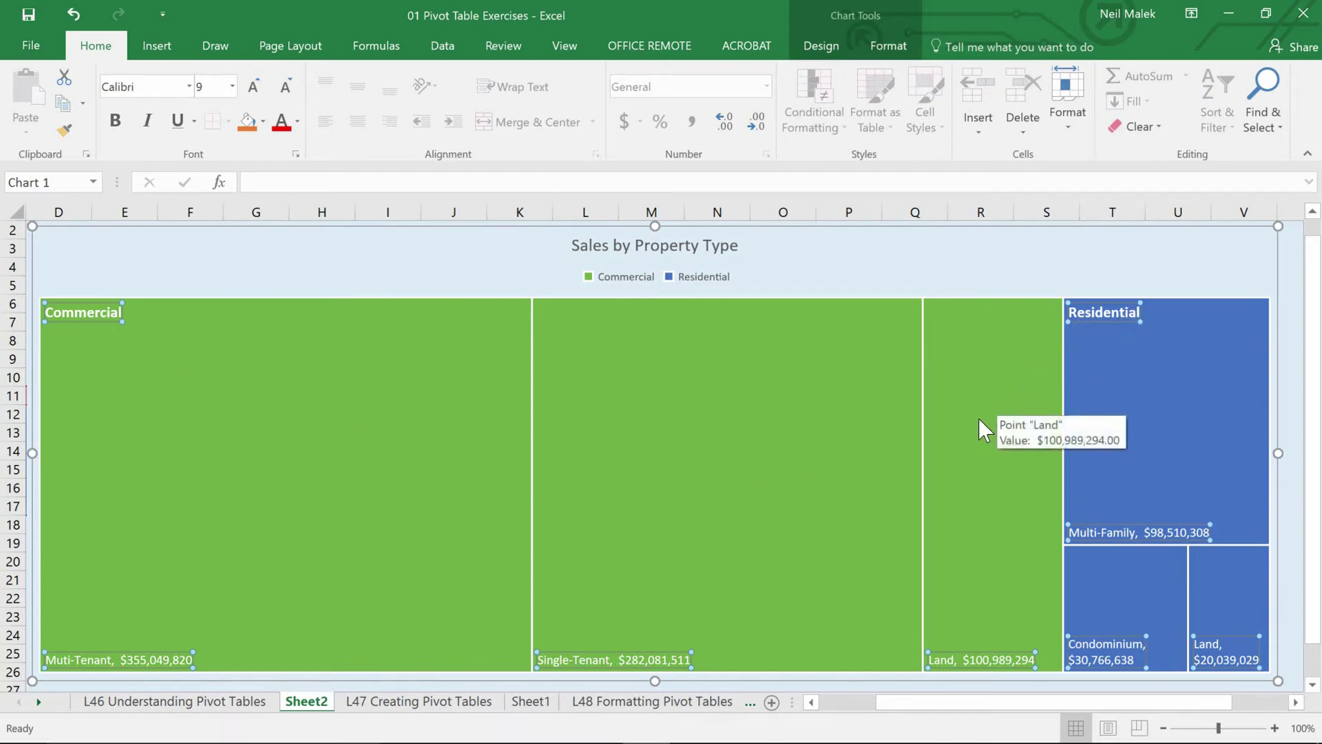
mouse_move(148, 667)
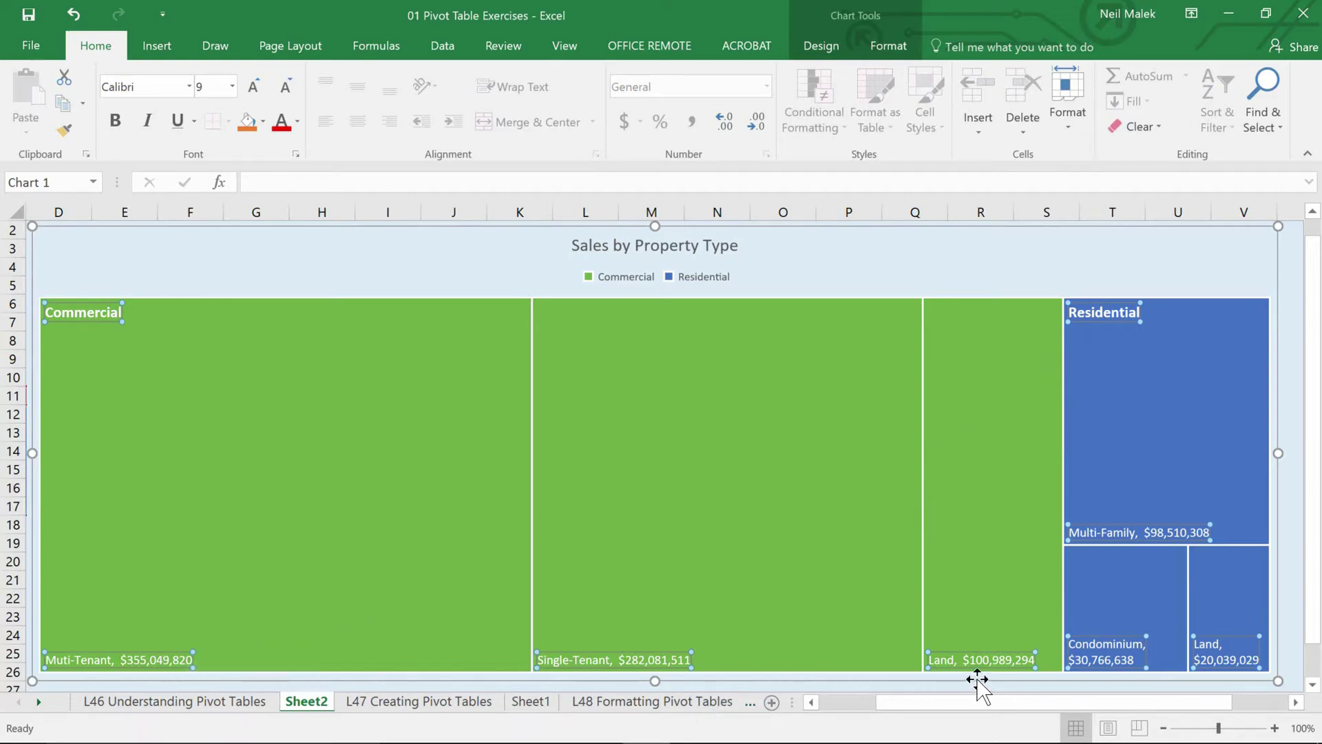
mouse_move(406, 435)
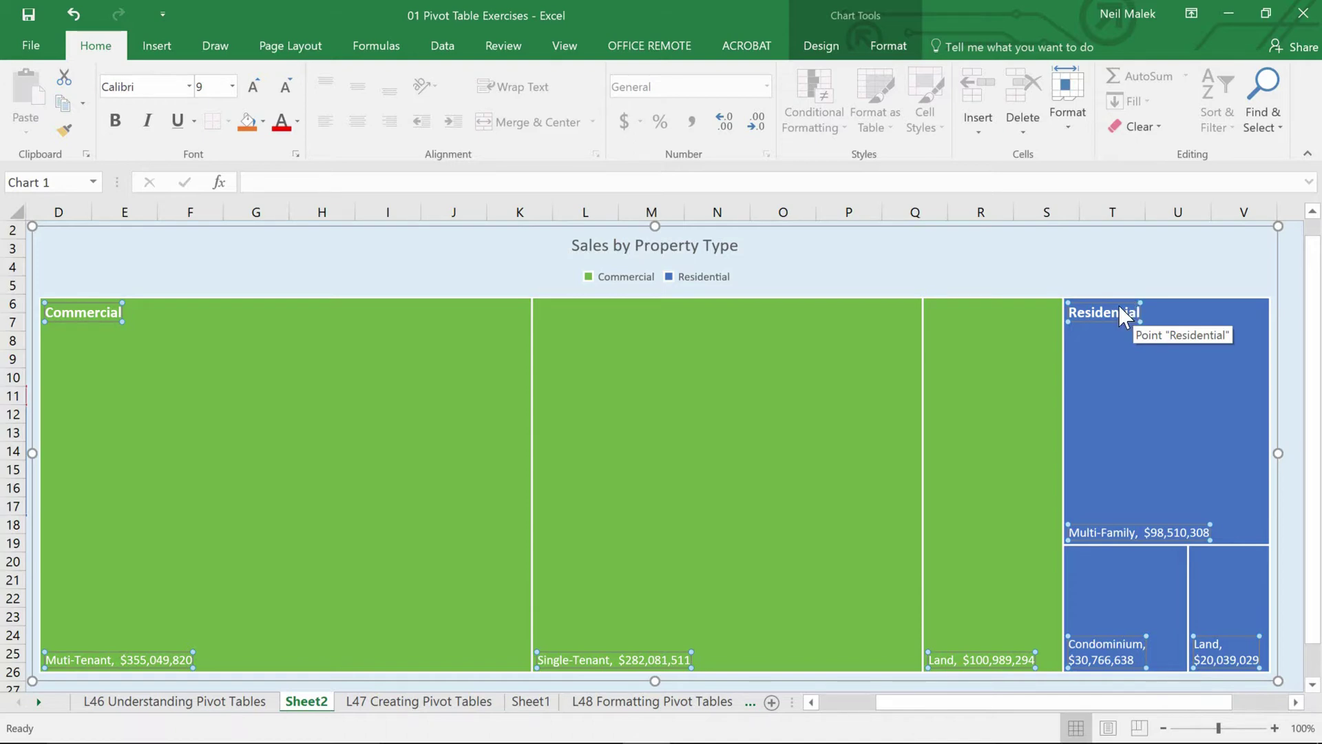
click(419, 703)
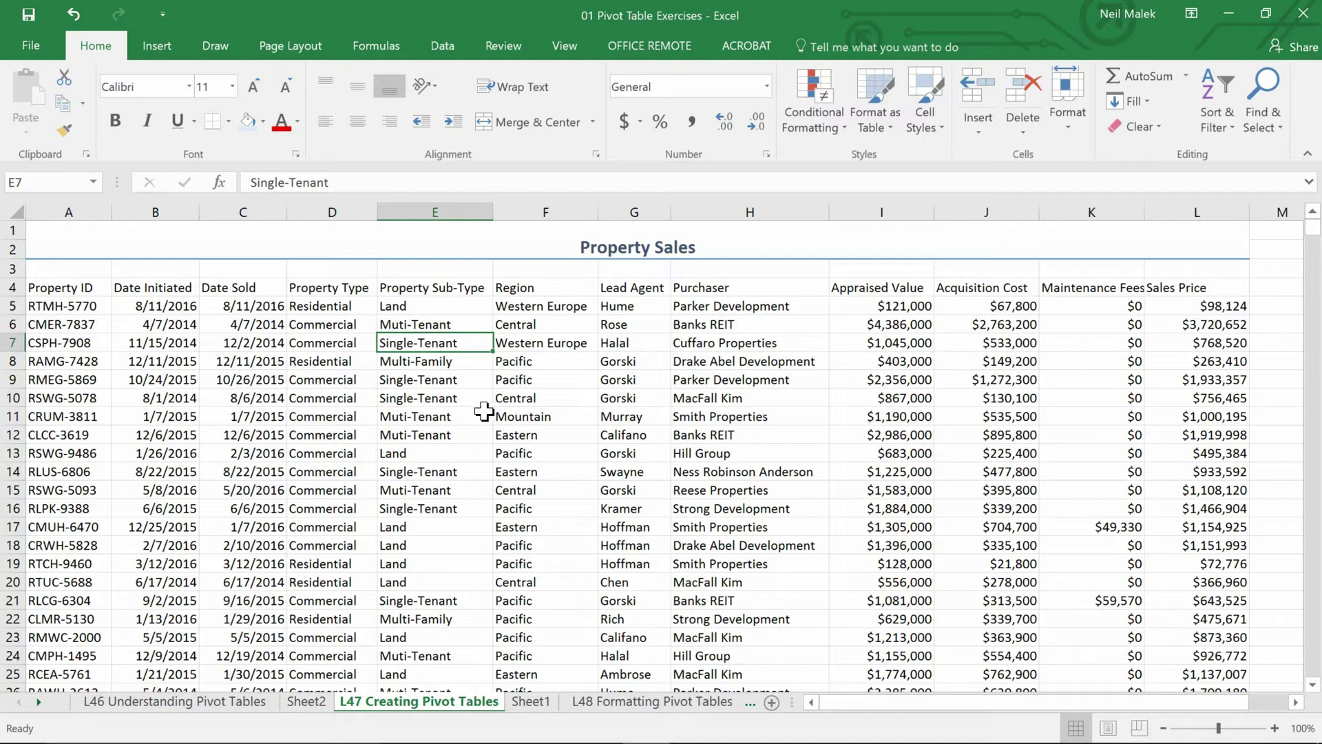
- Highlight the Property Type, Property Sub-Type and Sales Price columns in the data
click(325, 294)
drag(324, 294, 327, 472)
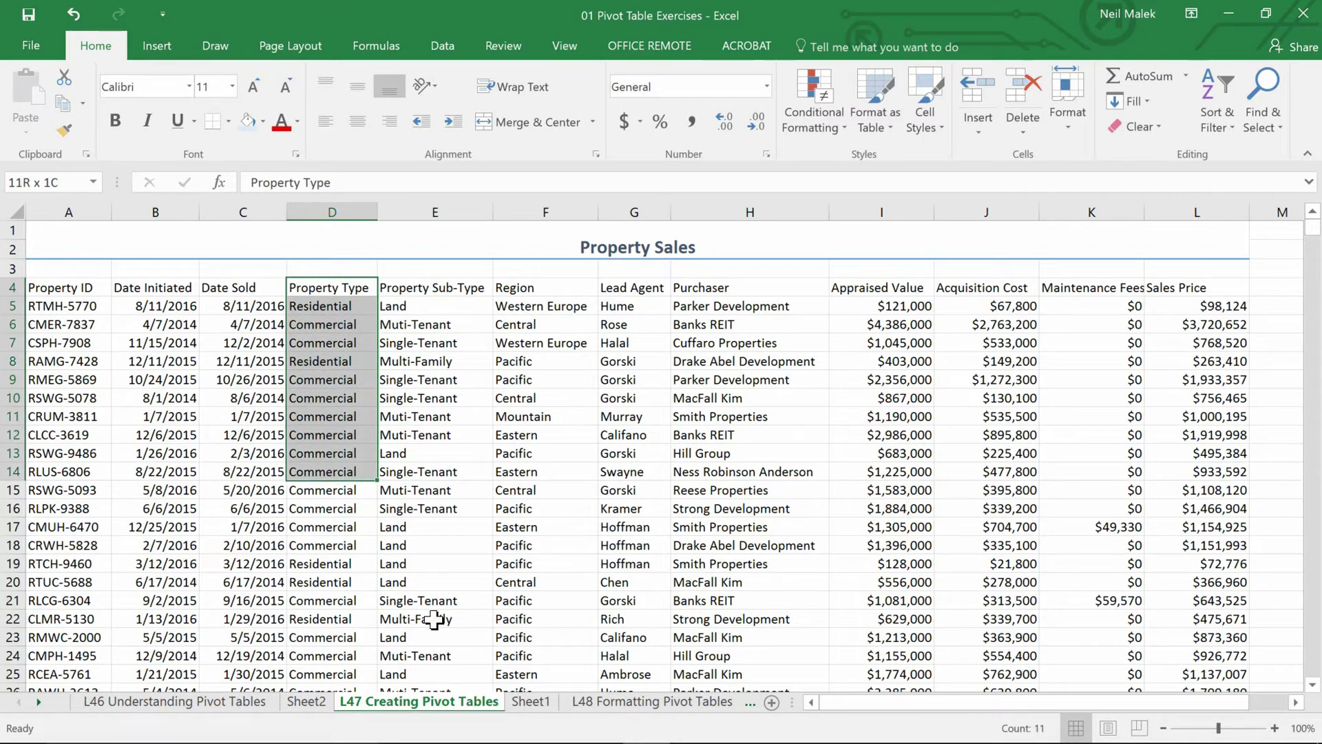
drag(432, 295, 430, 471)
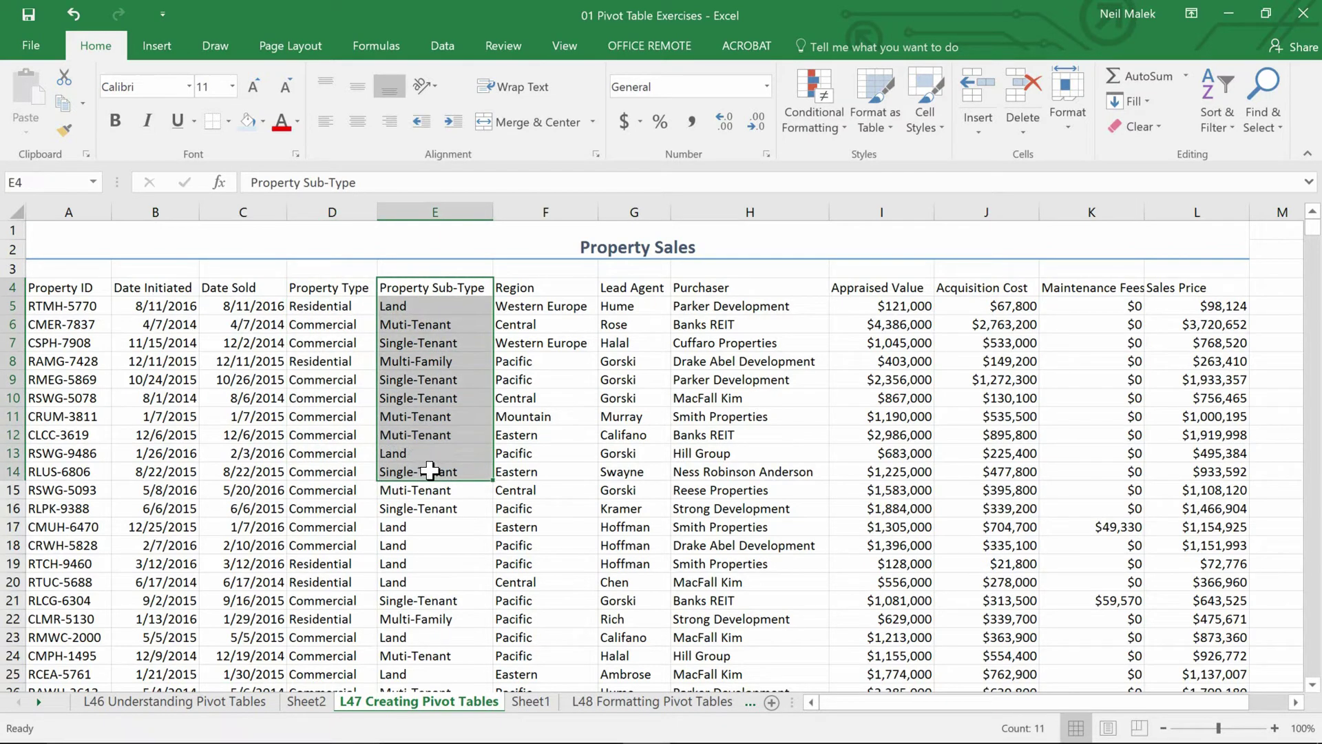
drag(1171, 291, 1177, 508)
- Create a PivotTable from range A4:L927 on a new worksheet
click(545, 366)
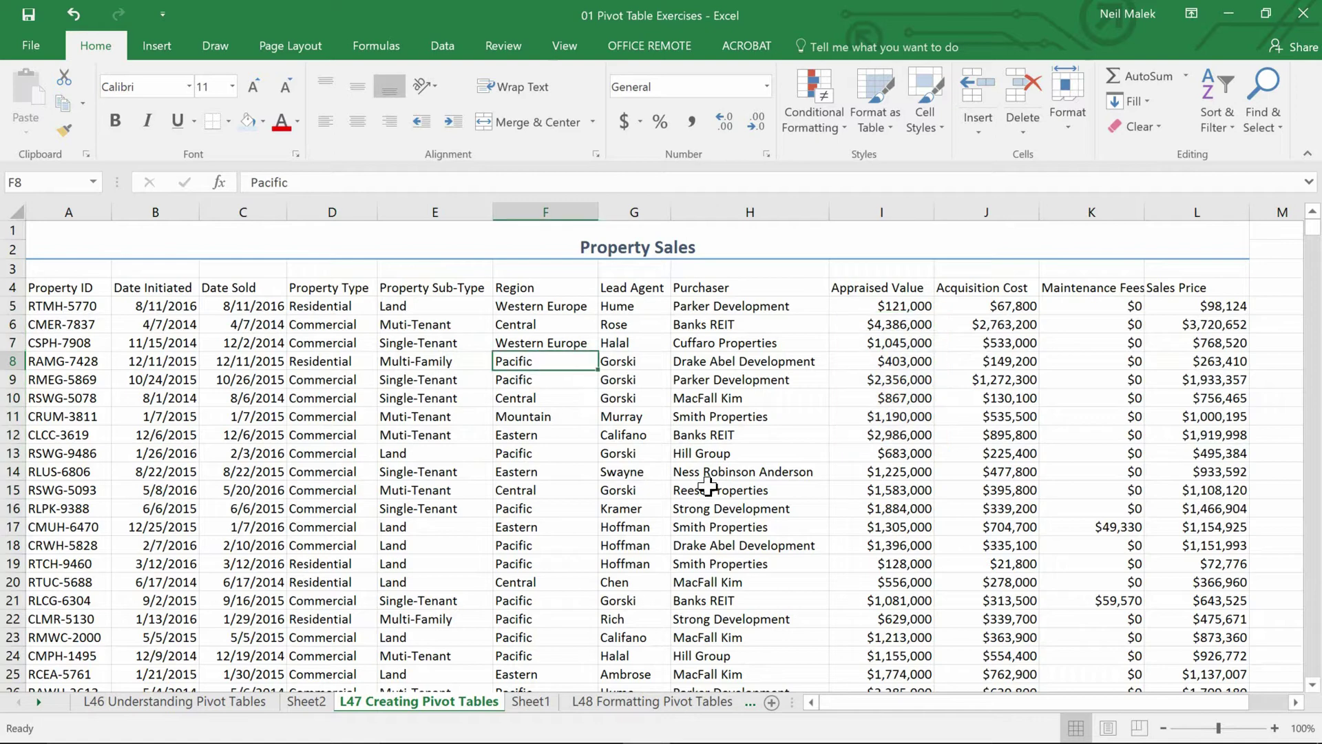
click(159, 46)
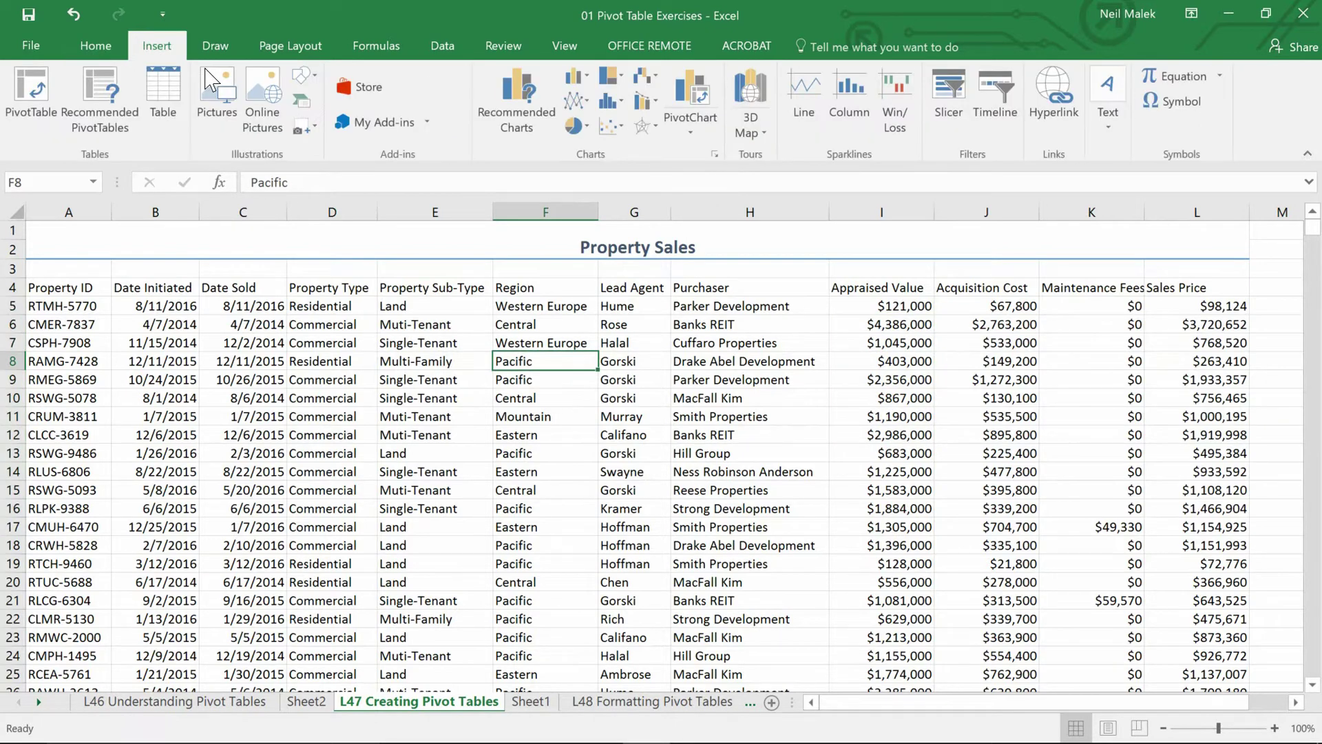
click(24, 110)
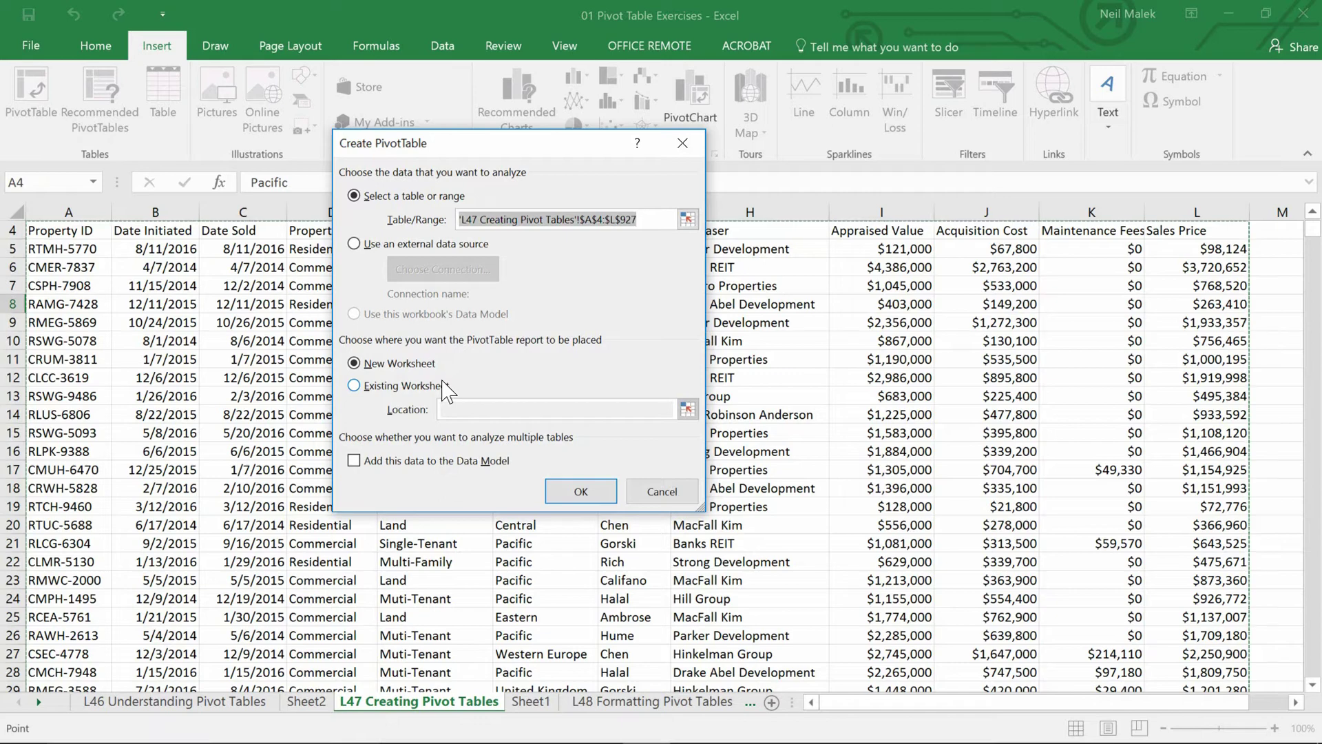
click(597, 496)
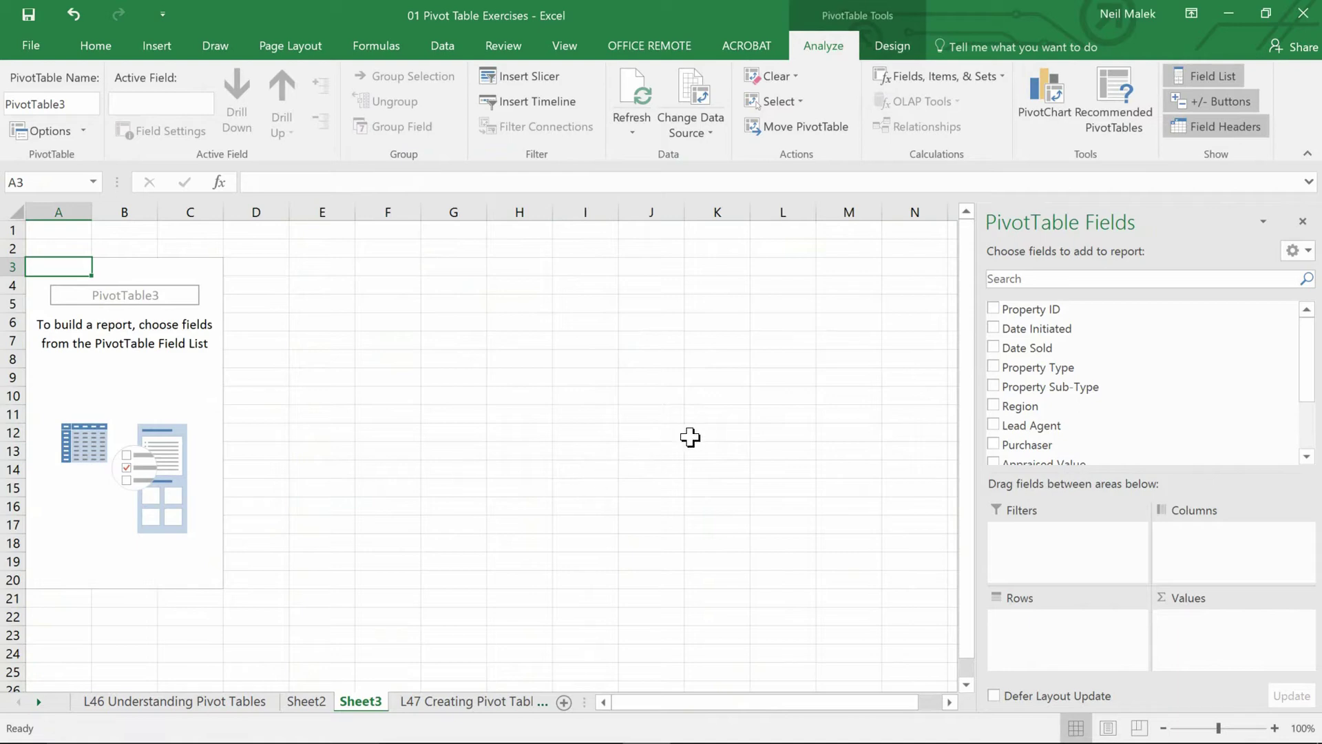
- Add Property Type and Property Sub-Type as rows, zoom in, and sum Sales Price as values
click(993, 367)
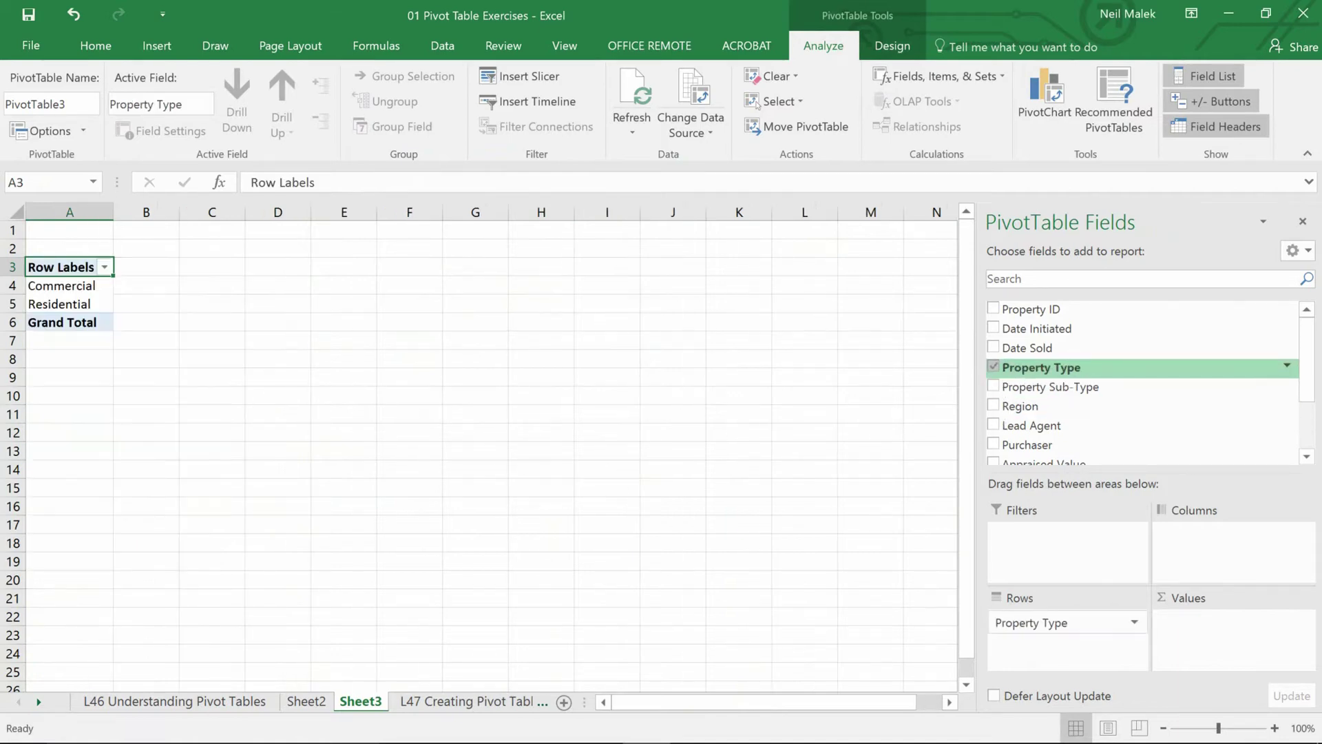
click(994, 386)
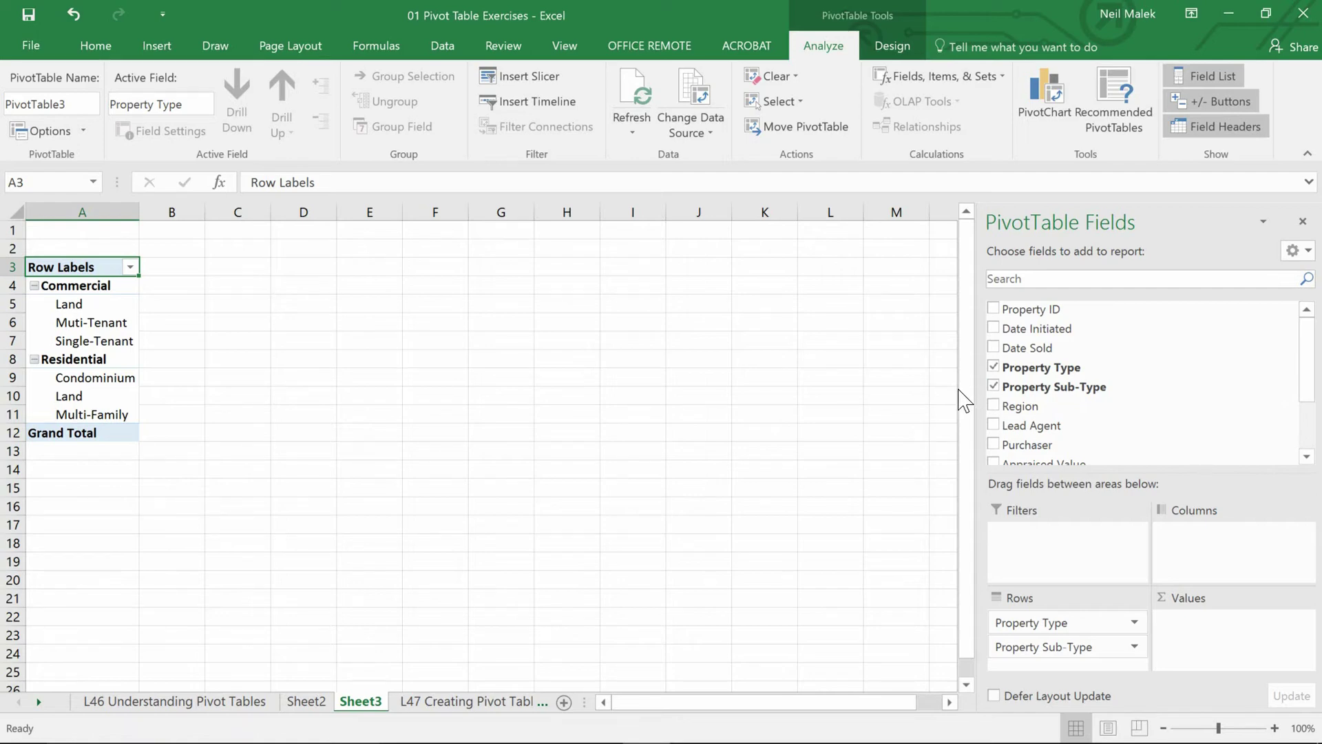
click(1275, 728)
click(1275, 728)
click(1275, 728)
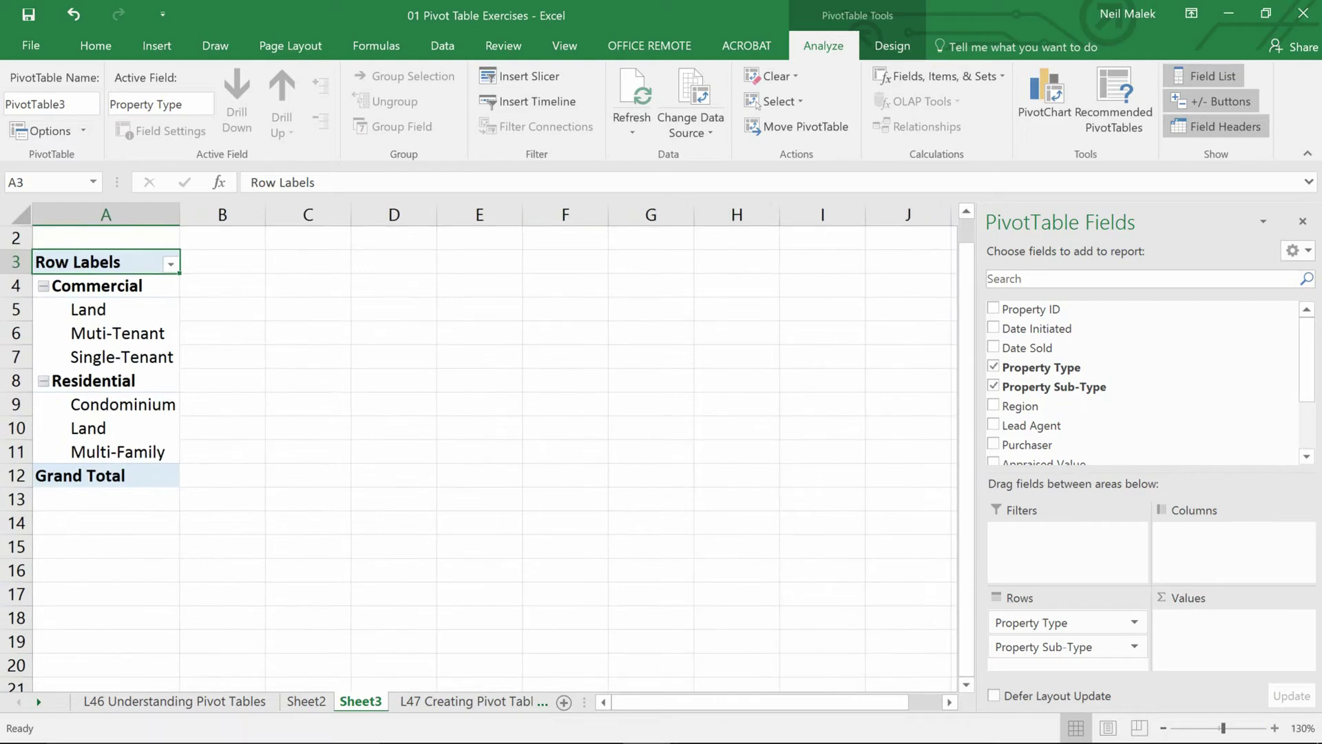
scroll(1171, 406, down, 1)
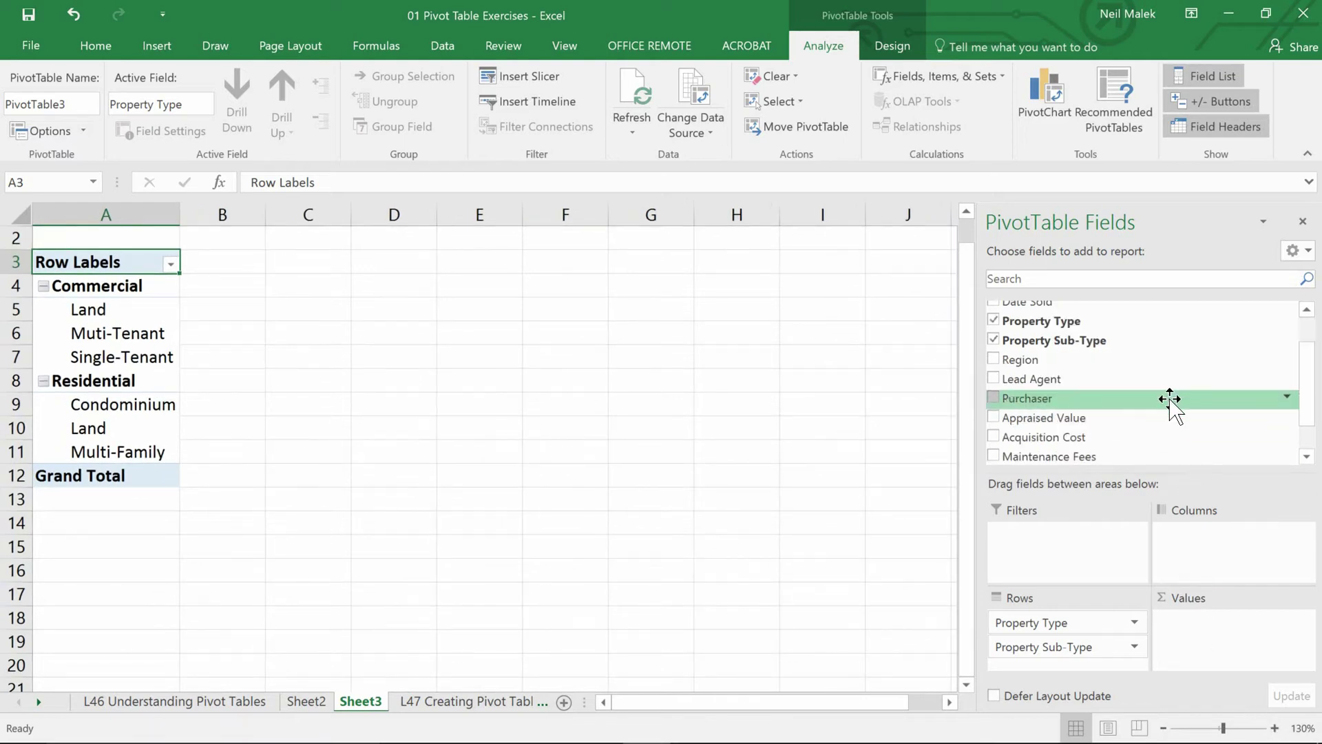
scroll(1171, 406, down, 1)
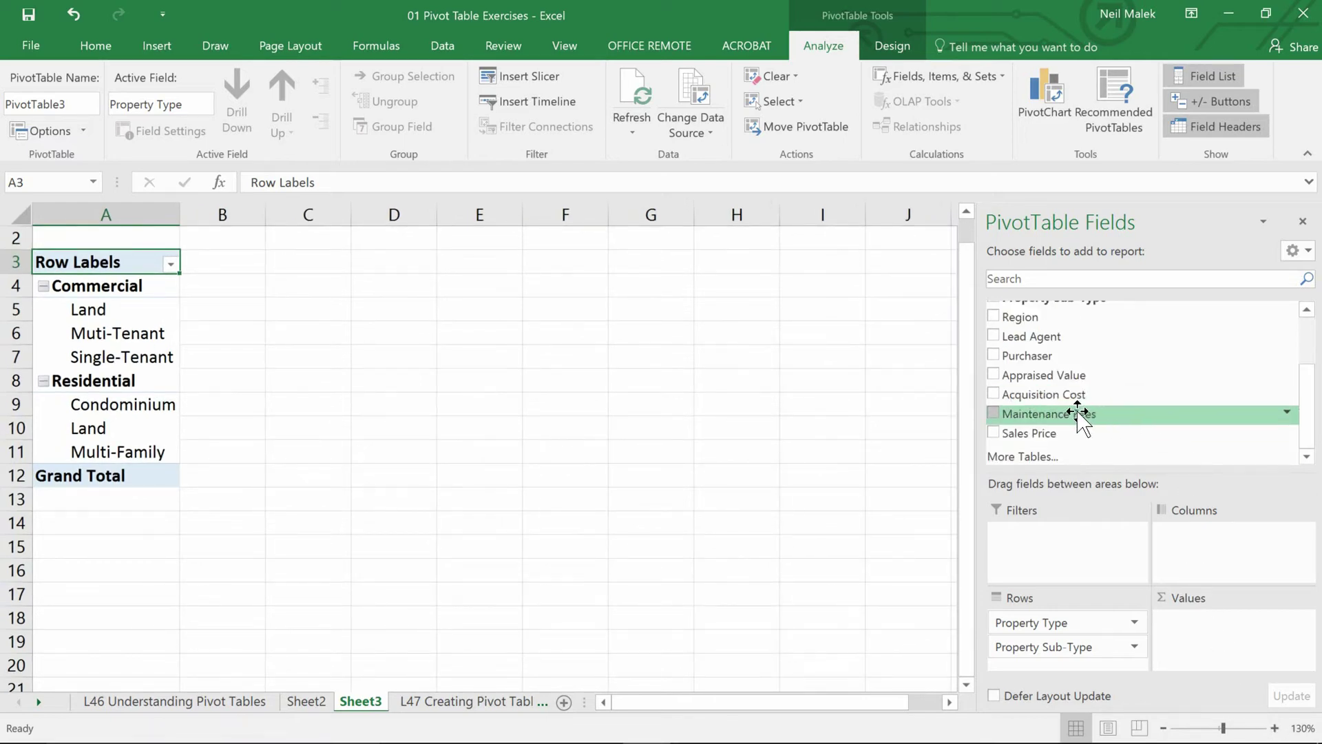
click(994, 432)
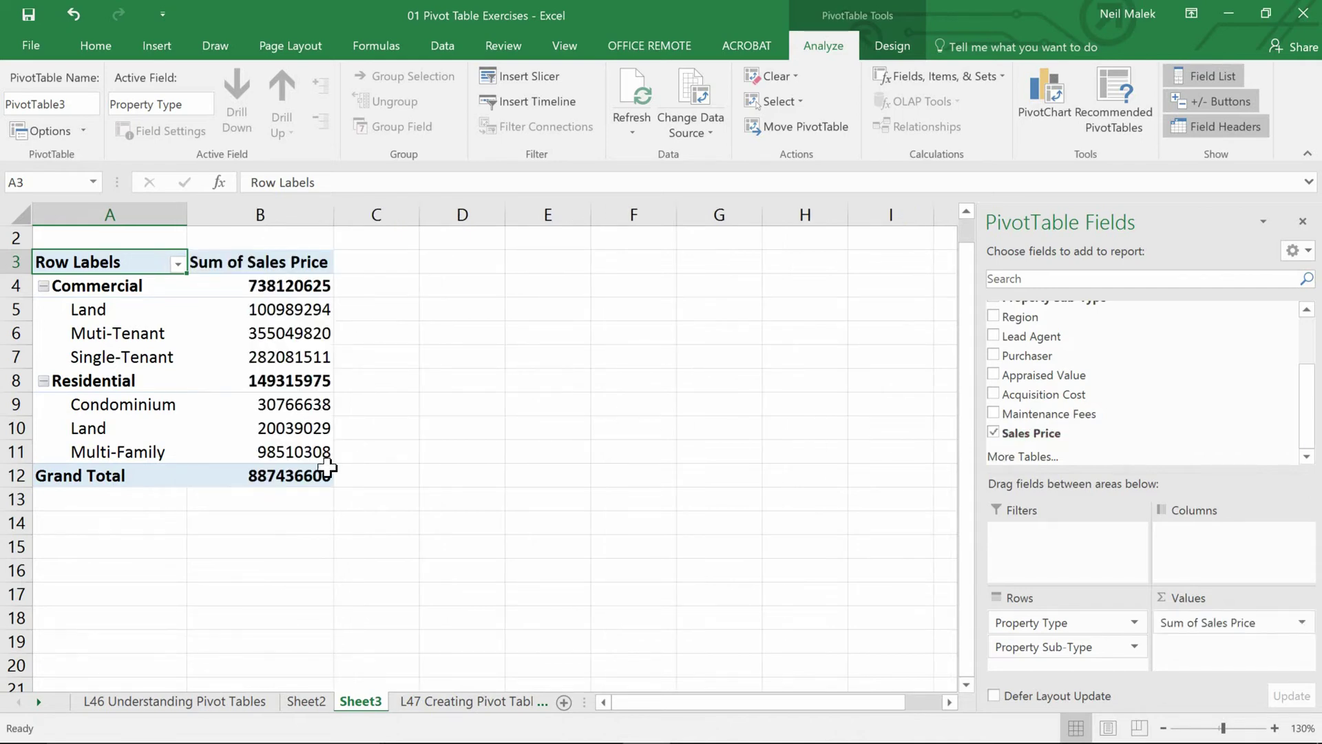
mouse_move(327, 470)
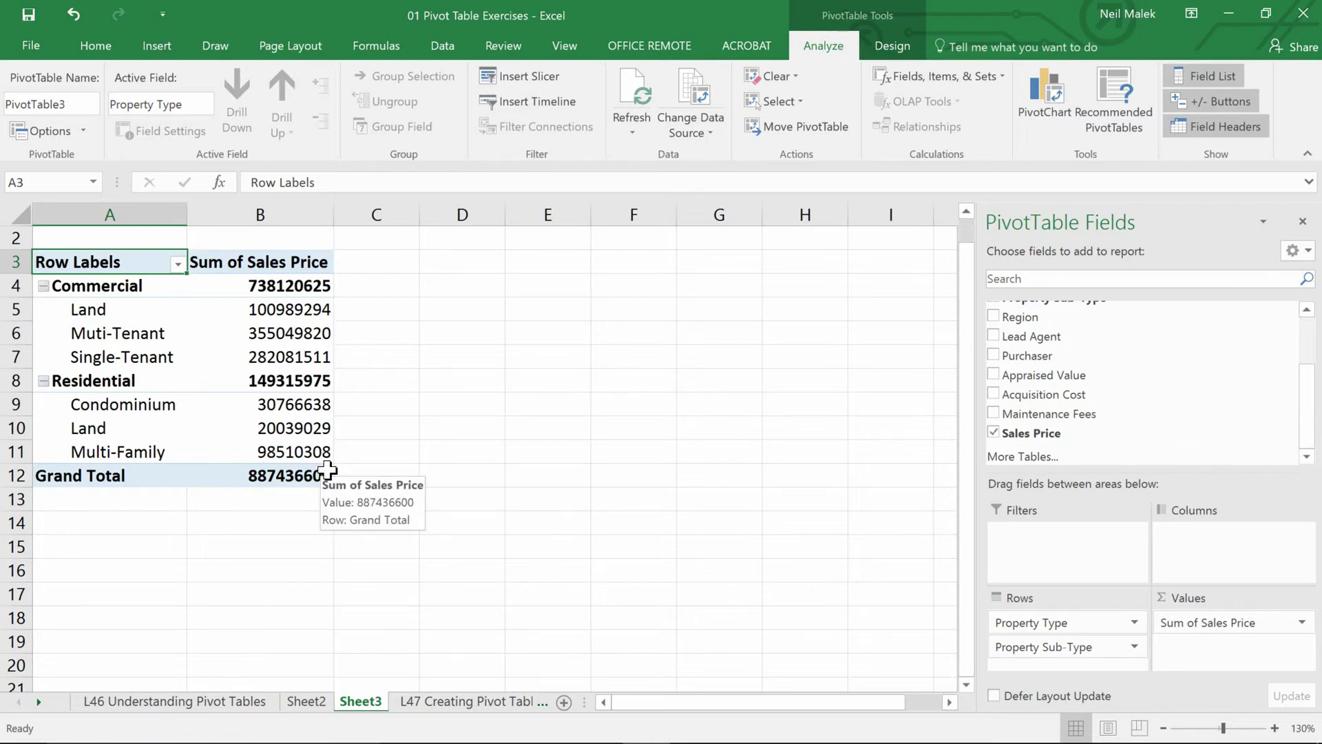
- Rename Sum of Sales Price to Total Revenue and give it Accounting number format
click(1297, 624)
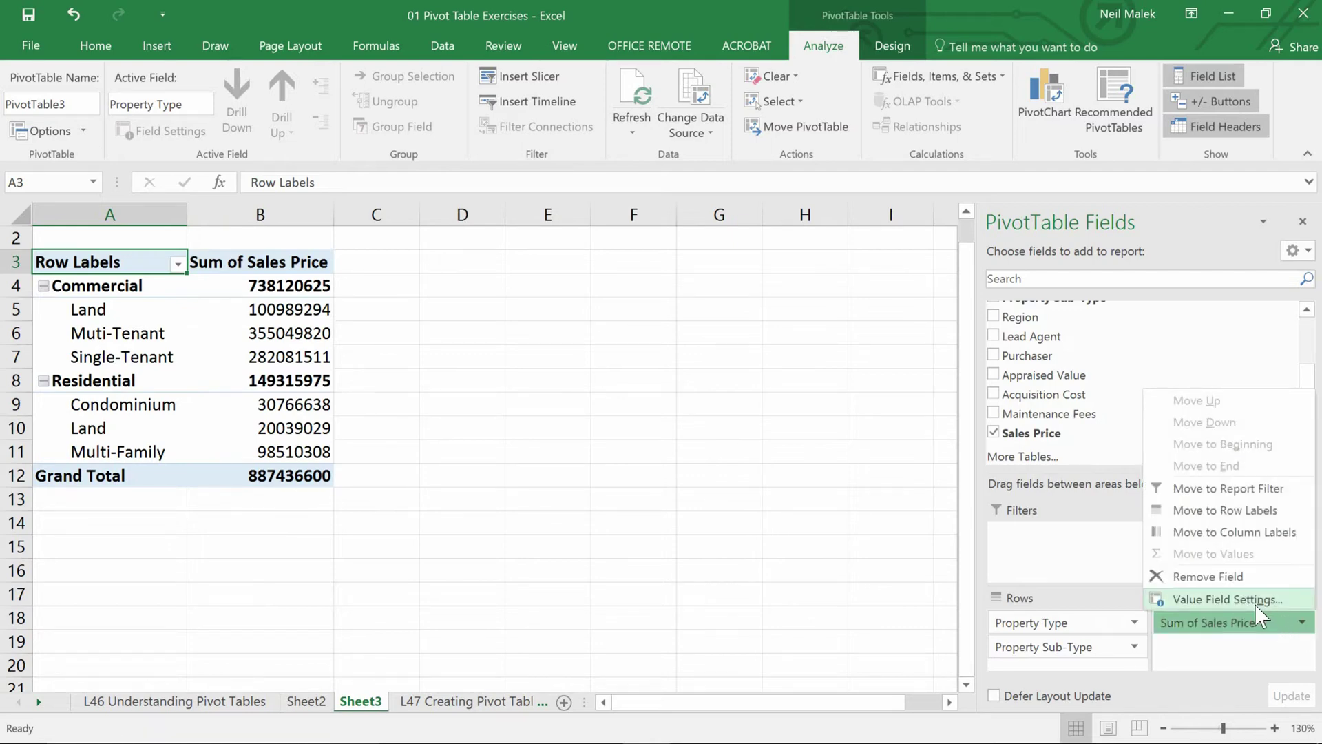
click(1255, 602)
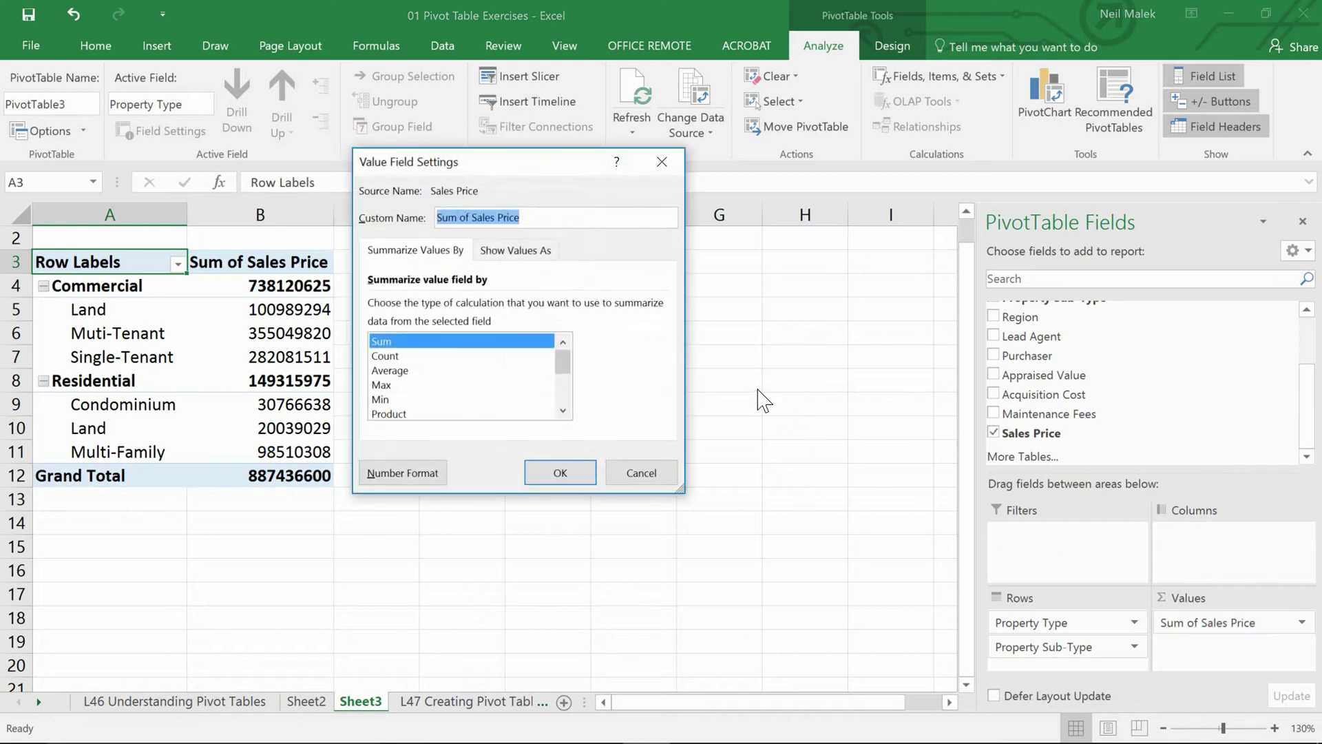
text(Total Revenue)
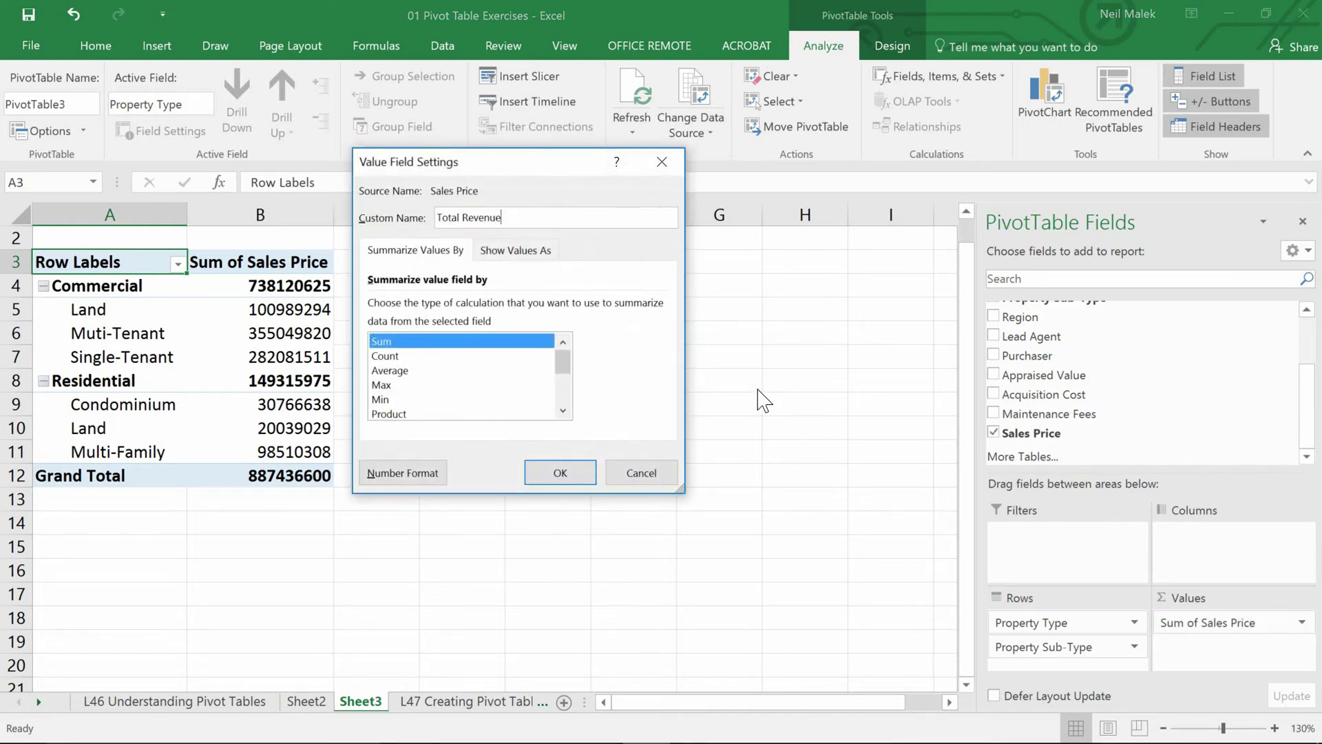
click(388, 475)
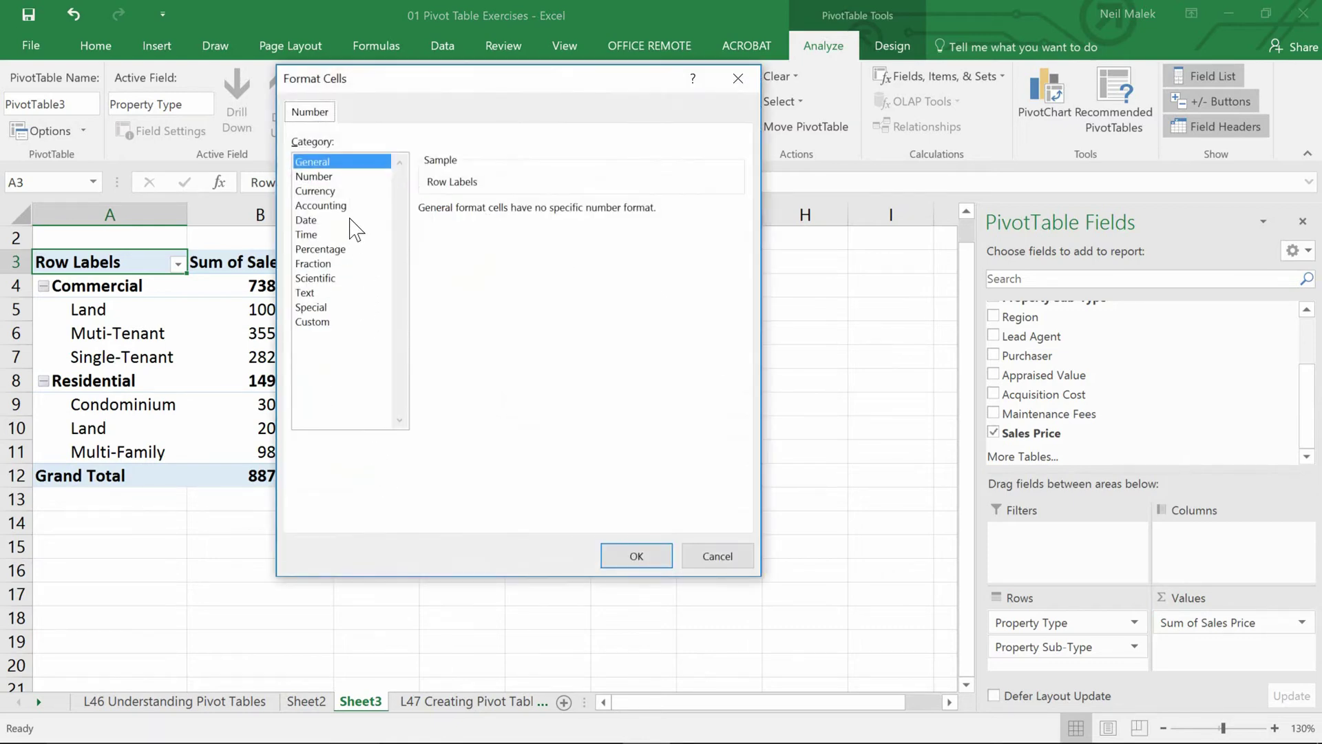
click(348, 206)
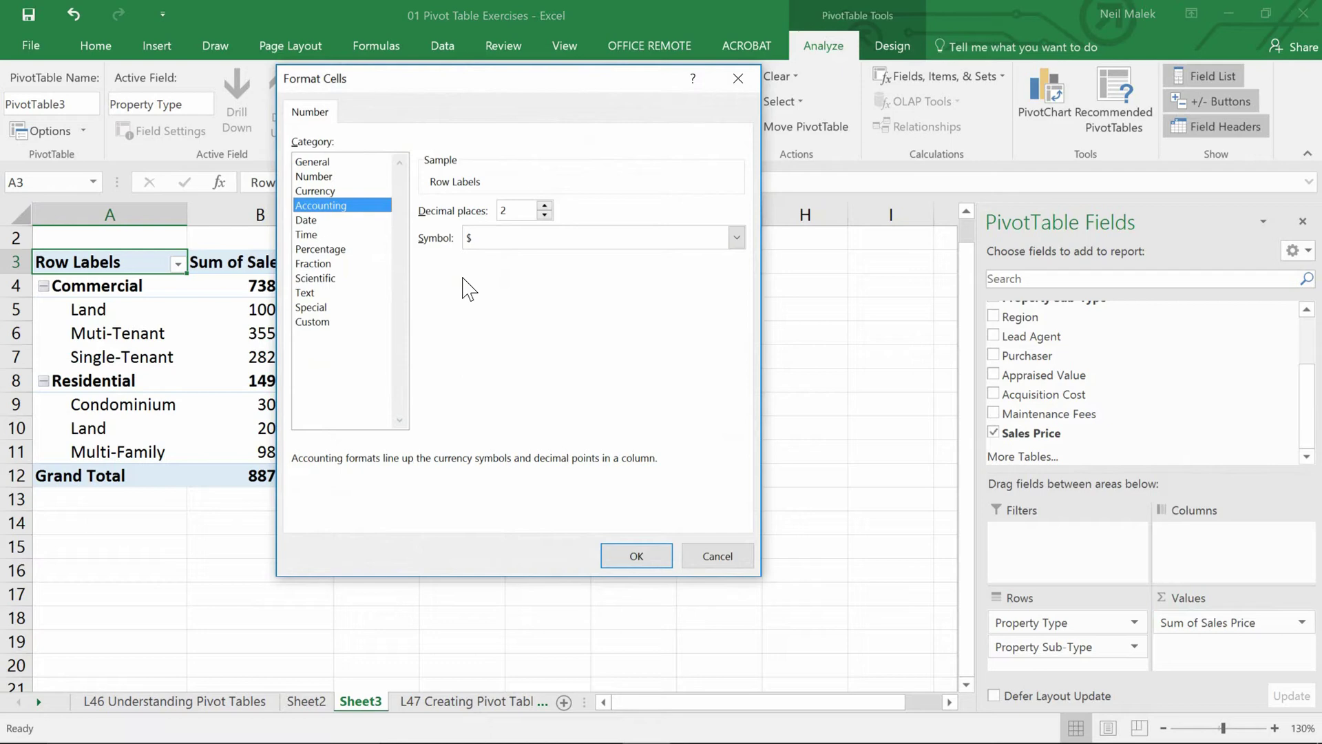
click(615, 558)
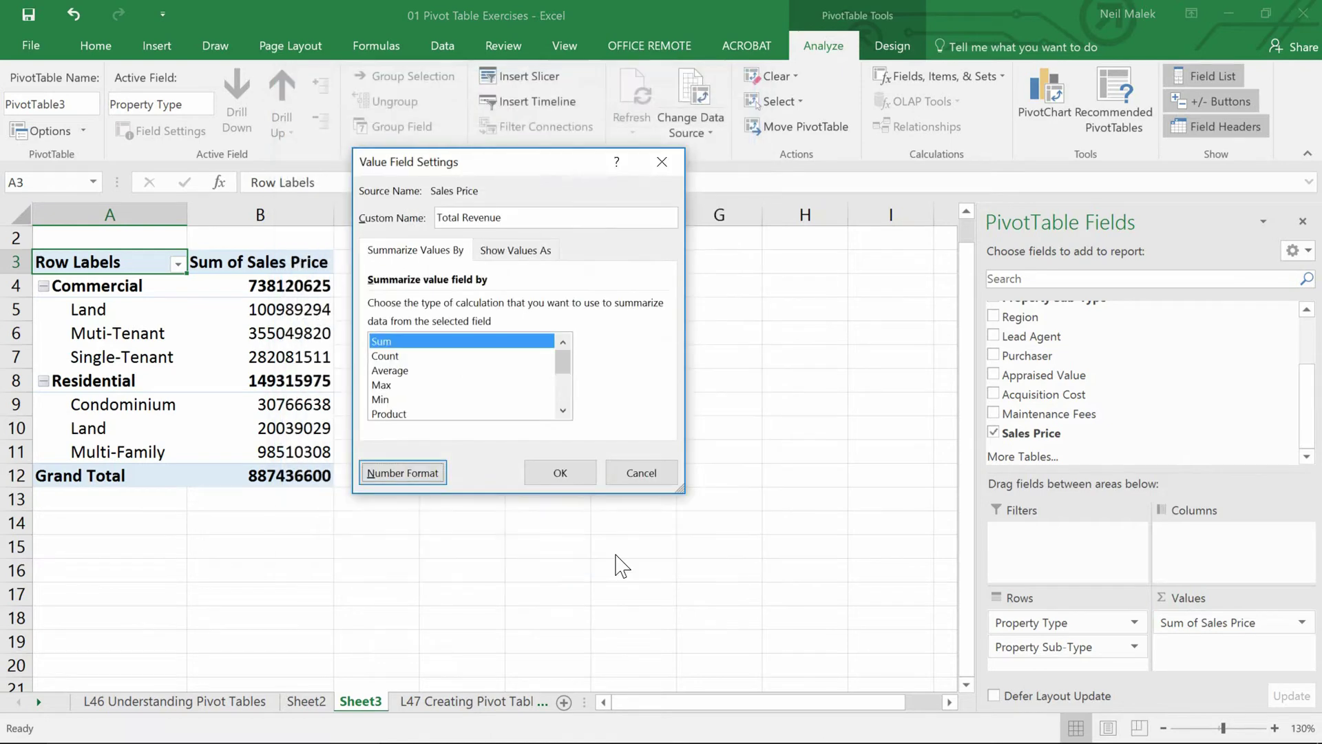
click(560, 472)
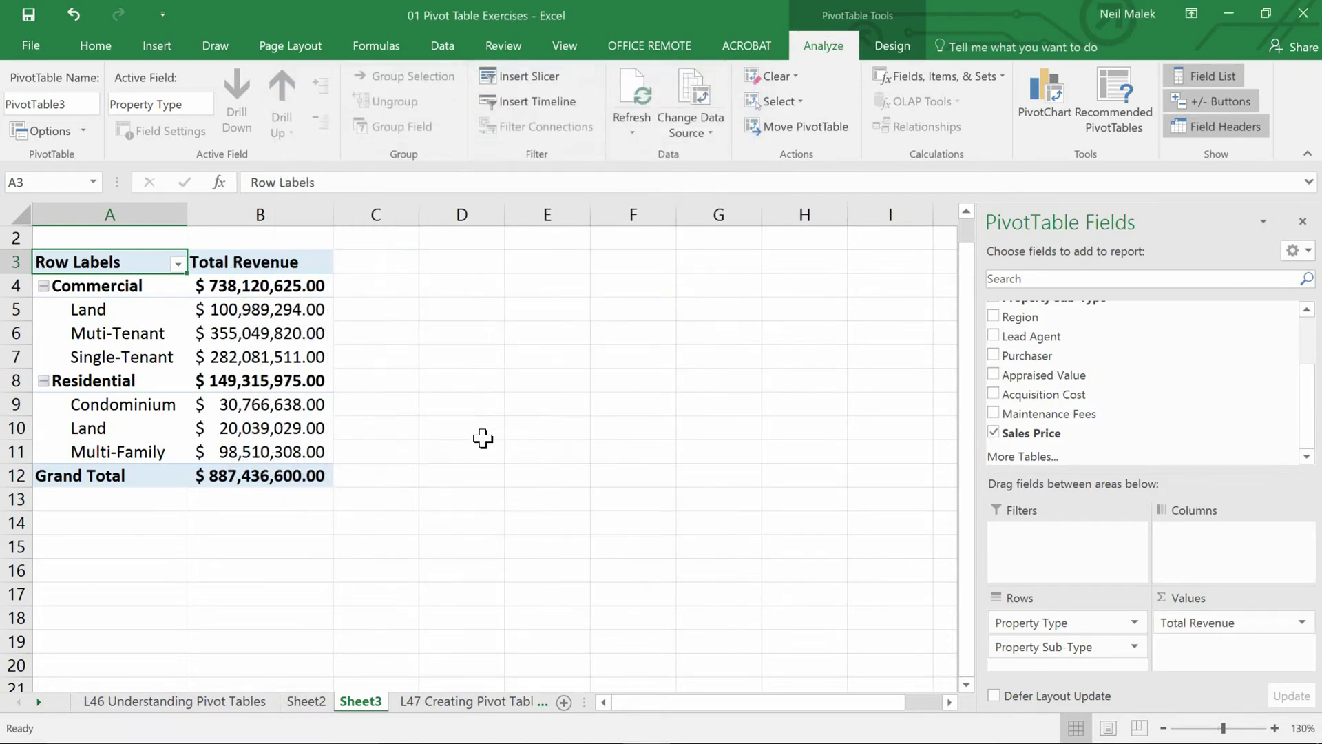
- Try a treemap chart from the pivot, then cancel because treemaps reject pivot data
mouse_move(244, 348)
click(1043, 124)
mouse_move(510, 389)
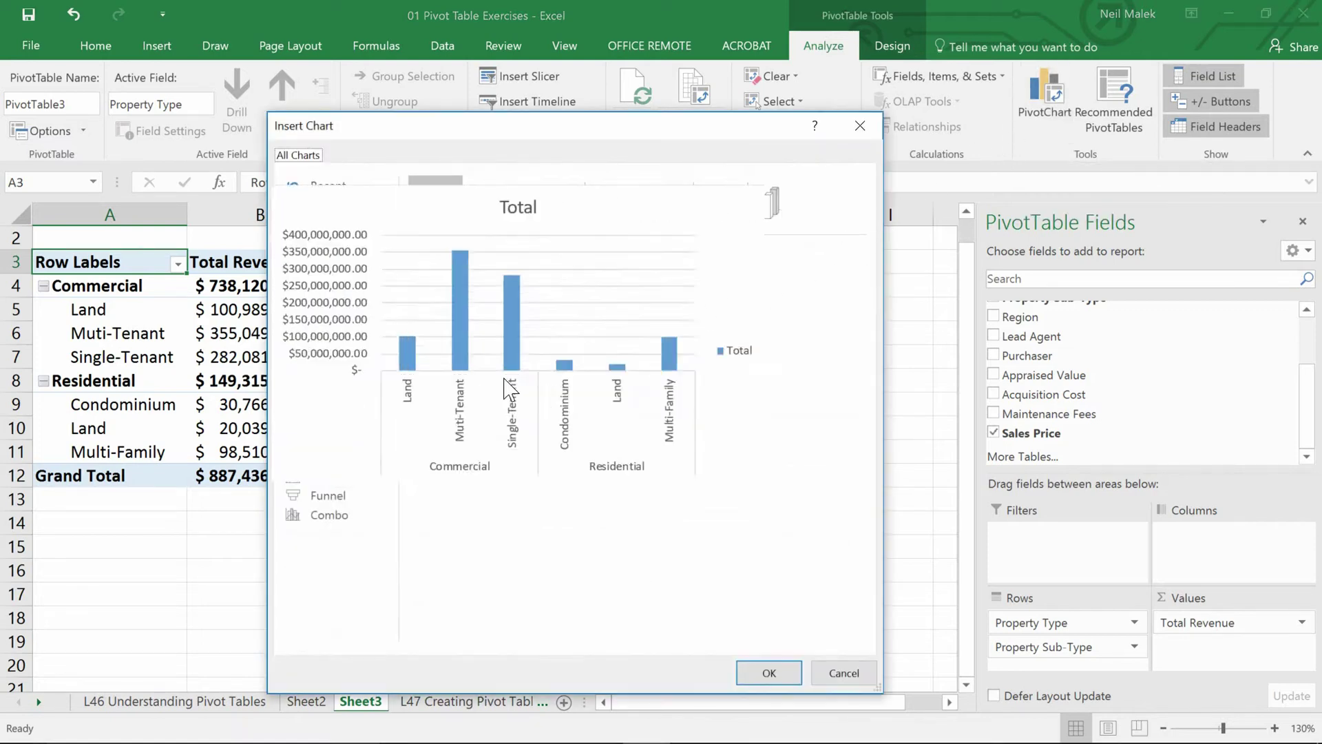
click(333, 398)
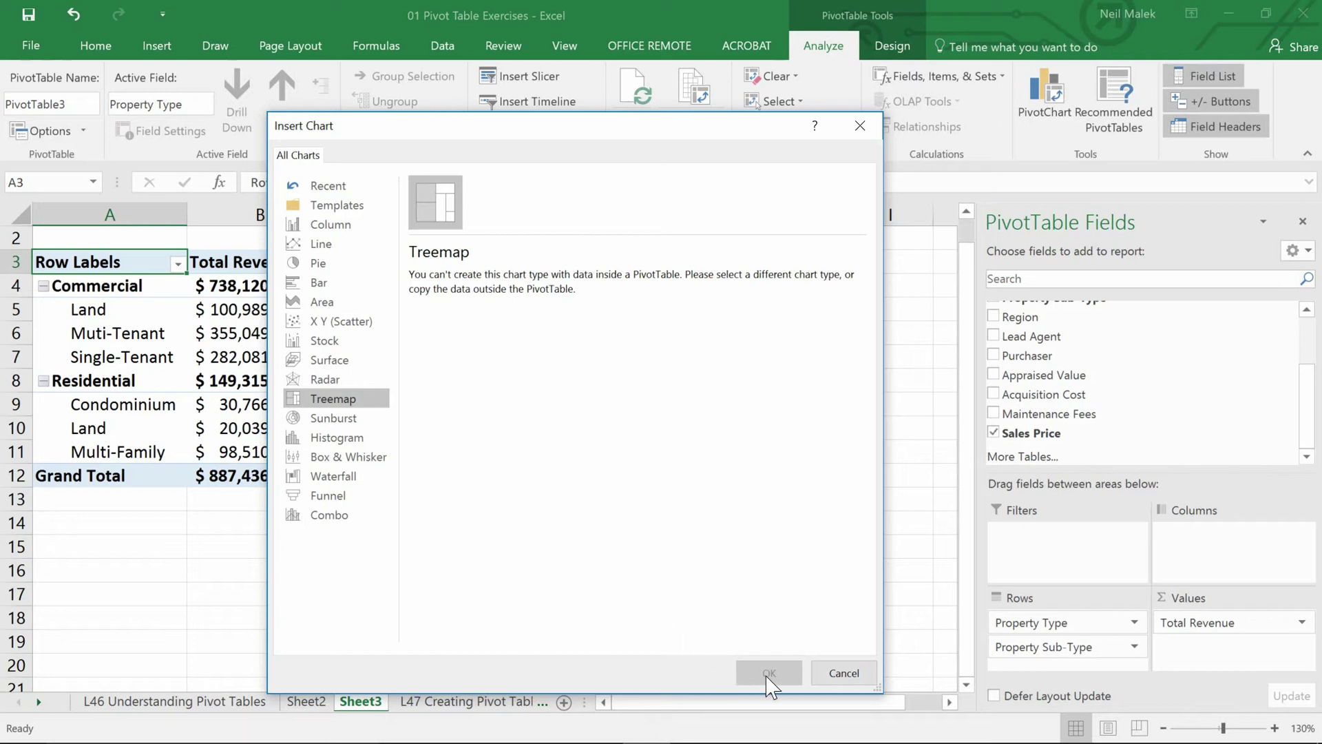
click(839, 677)
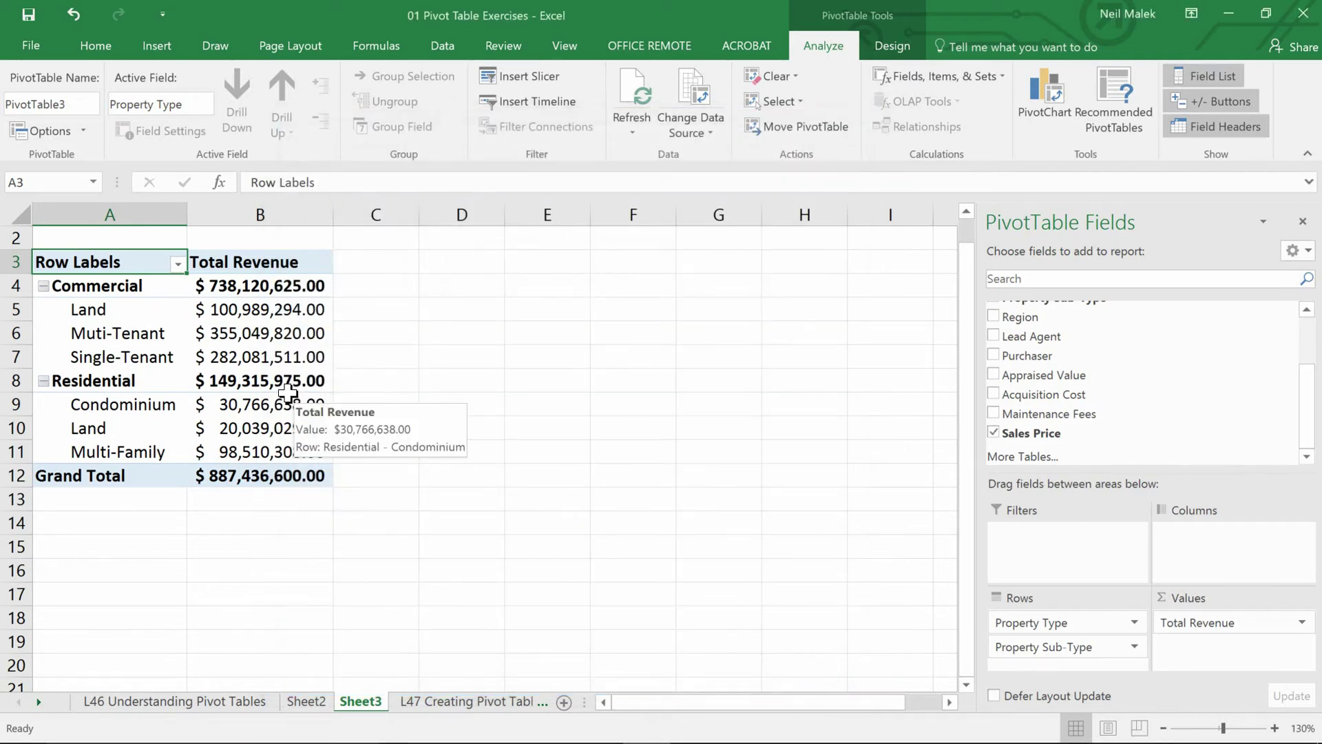
- Check the Commercial, Residential and Grand Total values, then select the Muti-Tenant revenue in B6
click(267, 286)
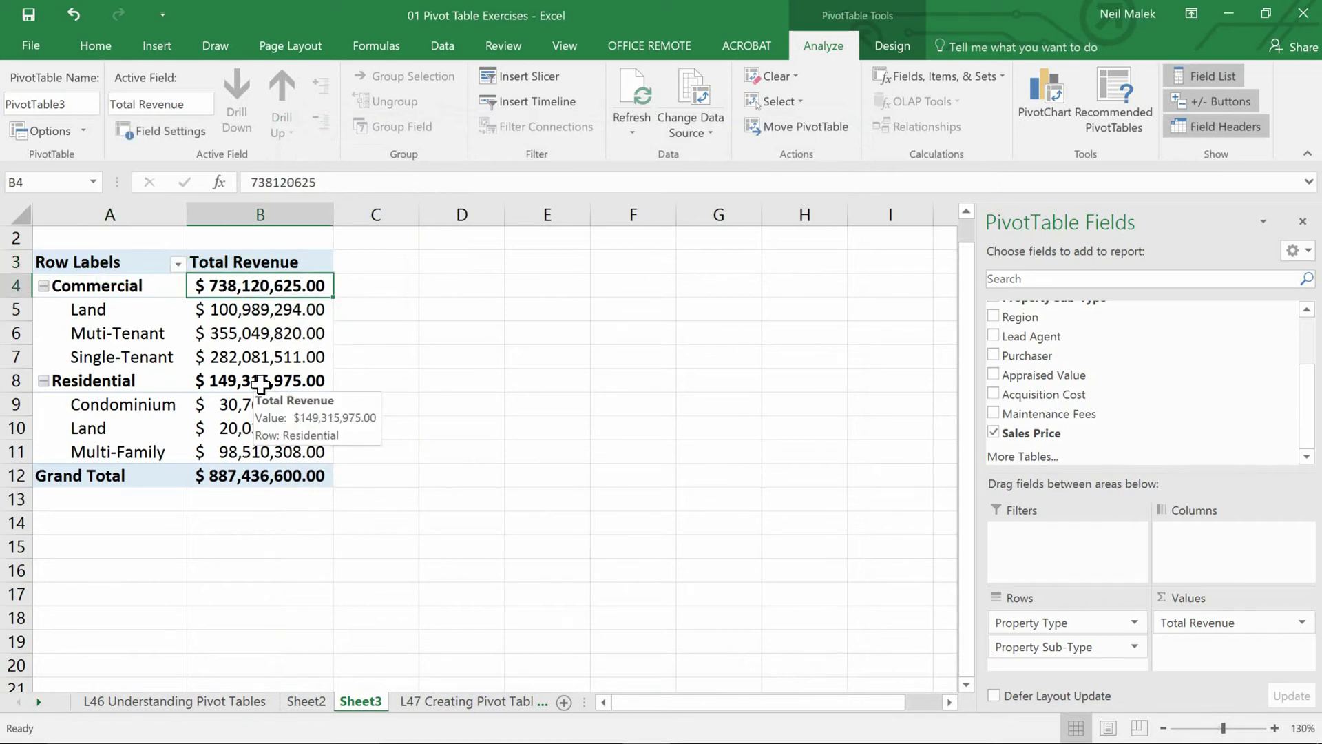
click(262, 381)
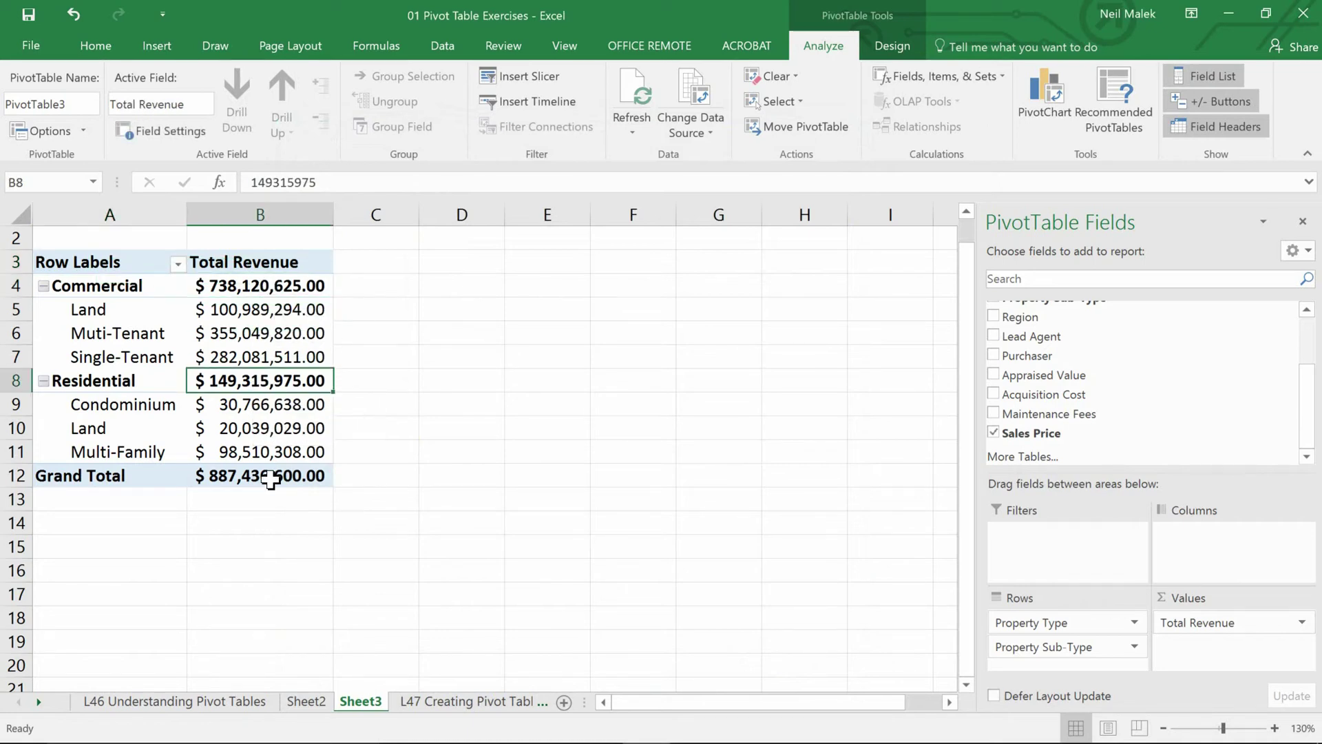
click(270, 475)
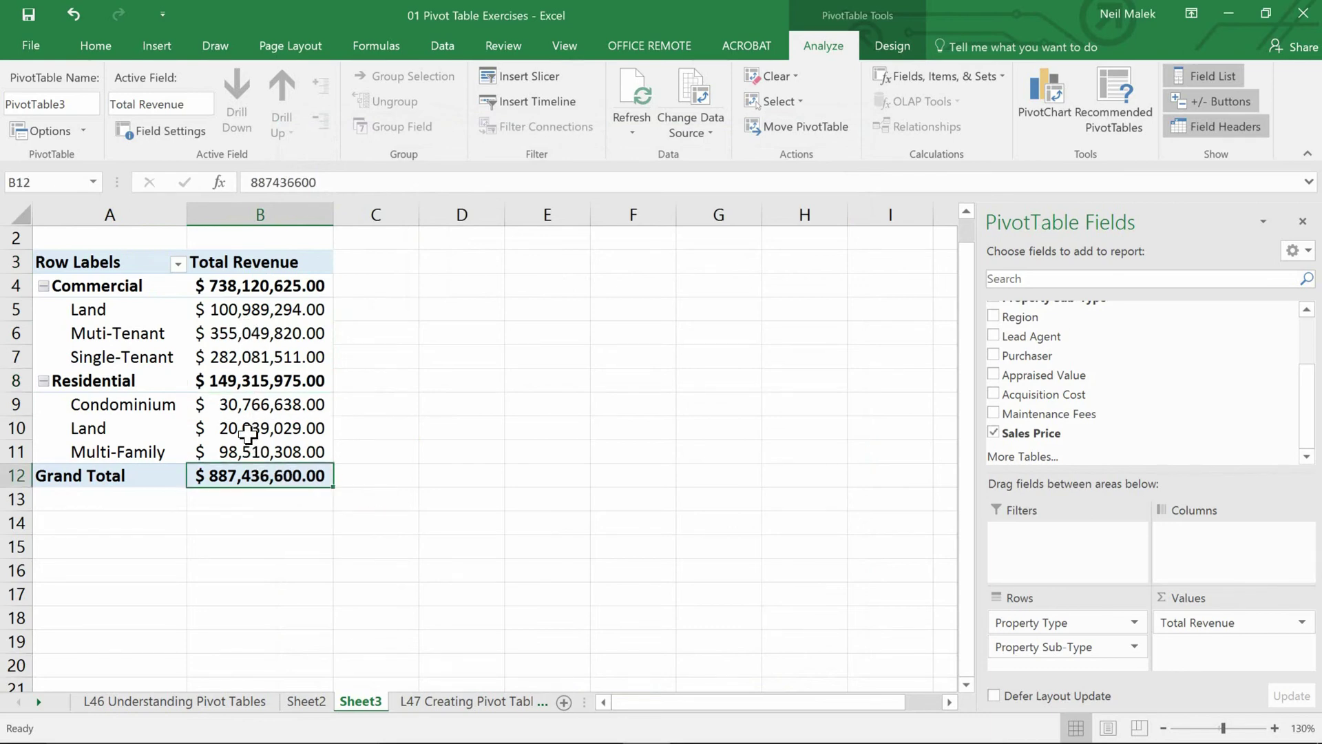
click(238, 324)
mouse_move(237, 324)
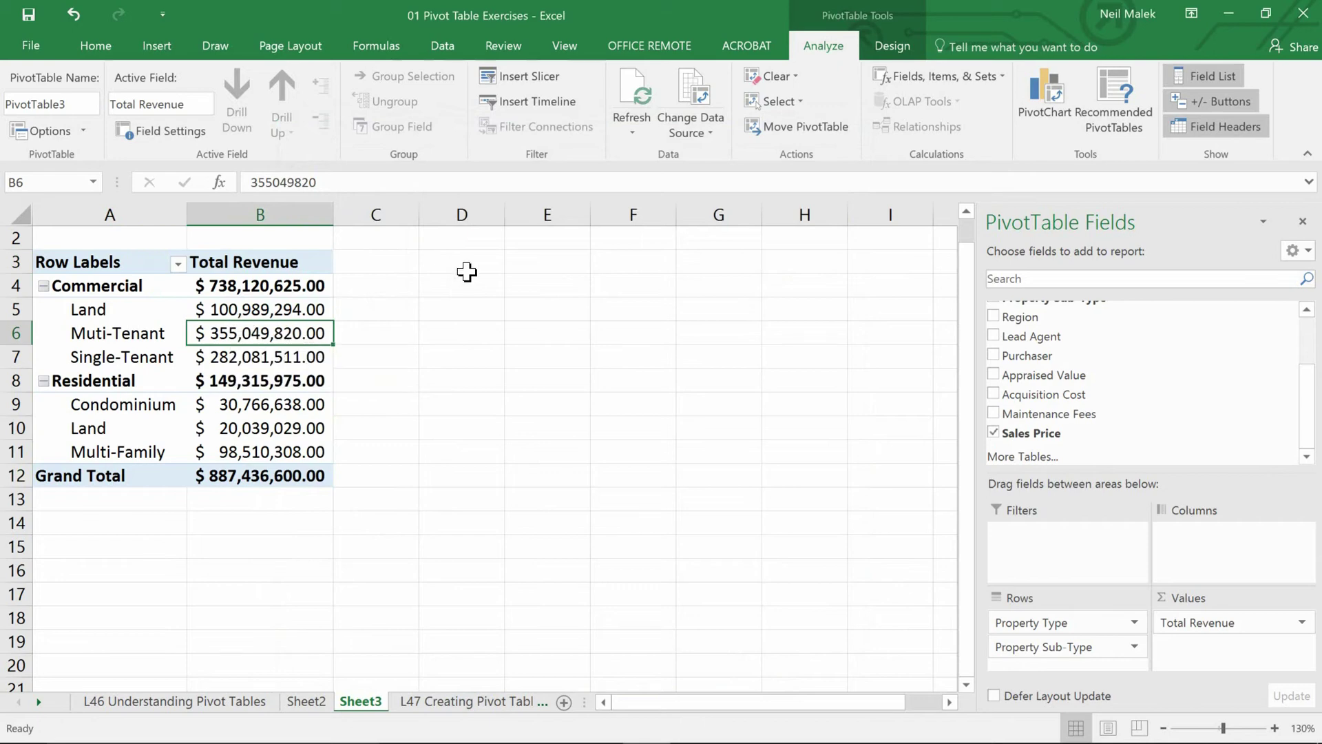
- Hide all subtotals and turn Grand Totals off for rows and columns
click(892, 45)
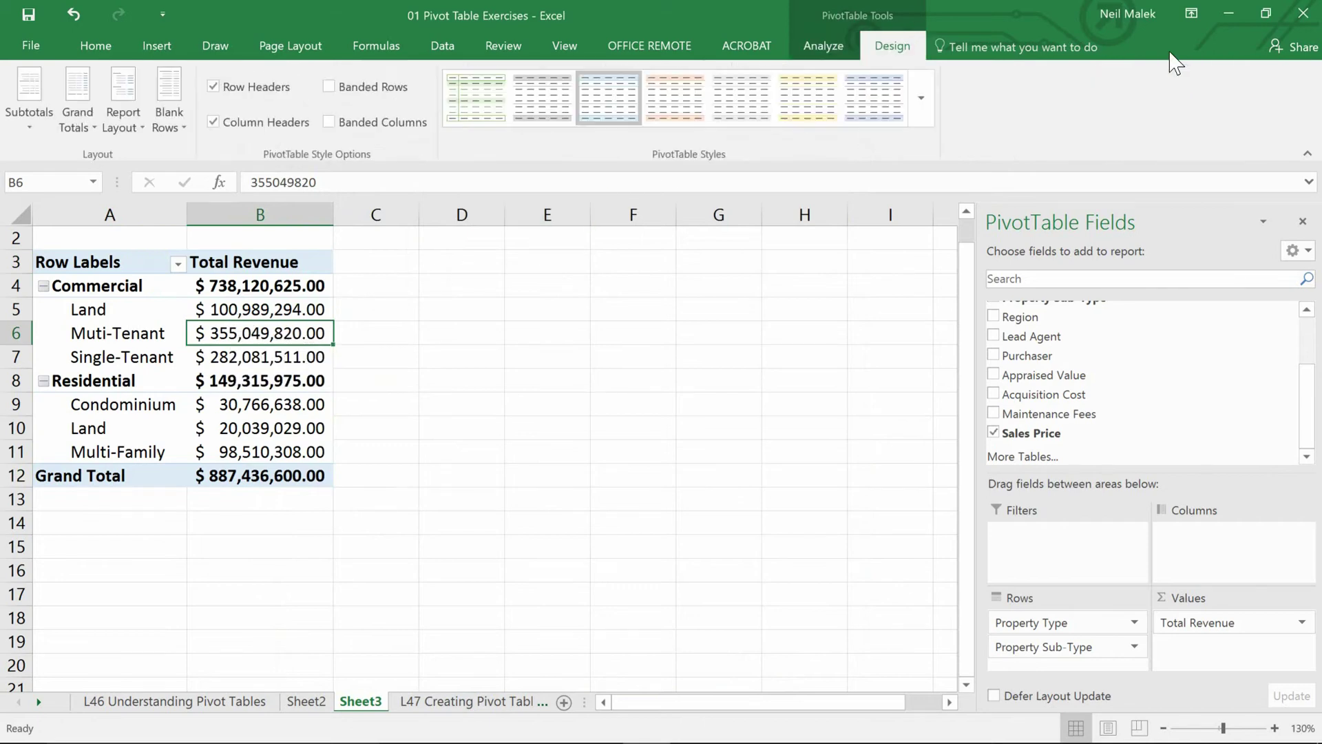
click(29, 120)
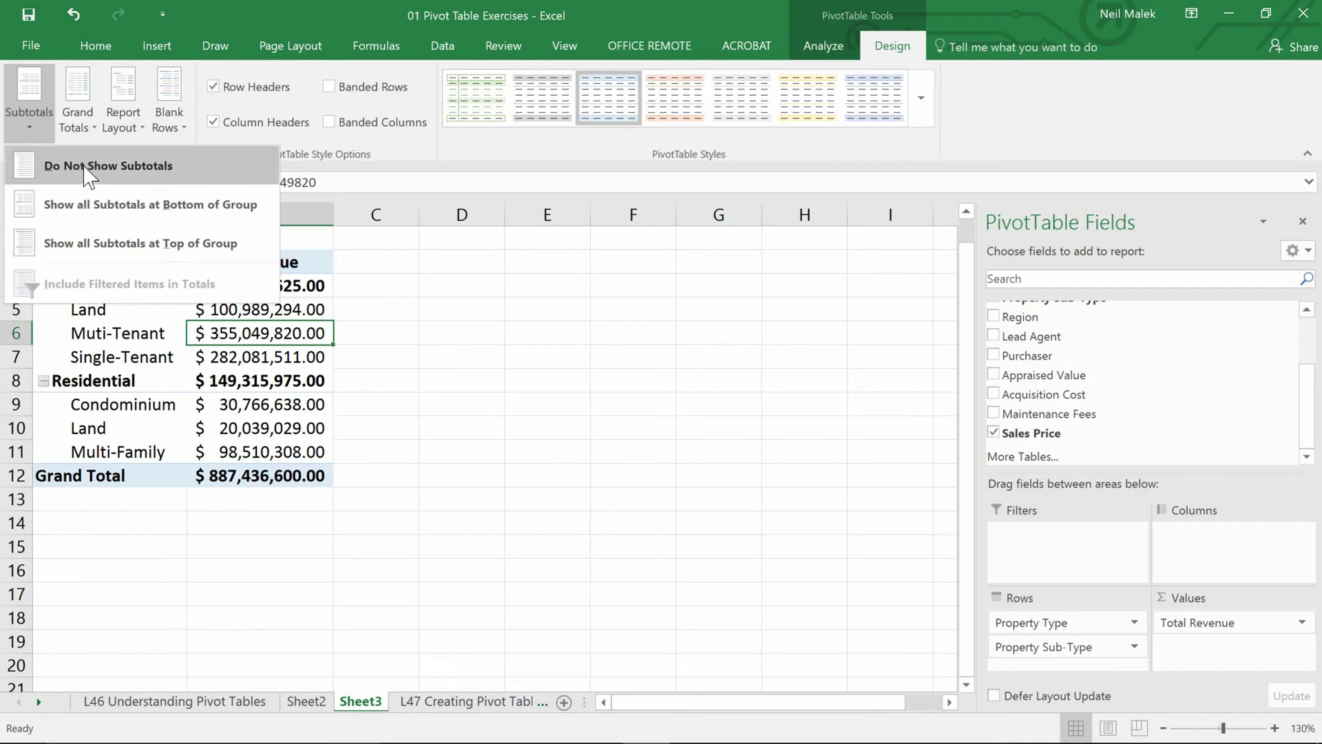
click(84, 172)
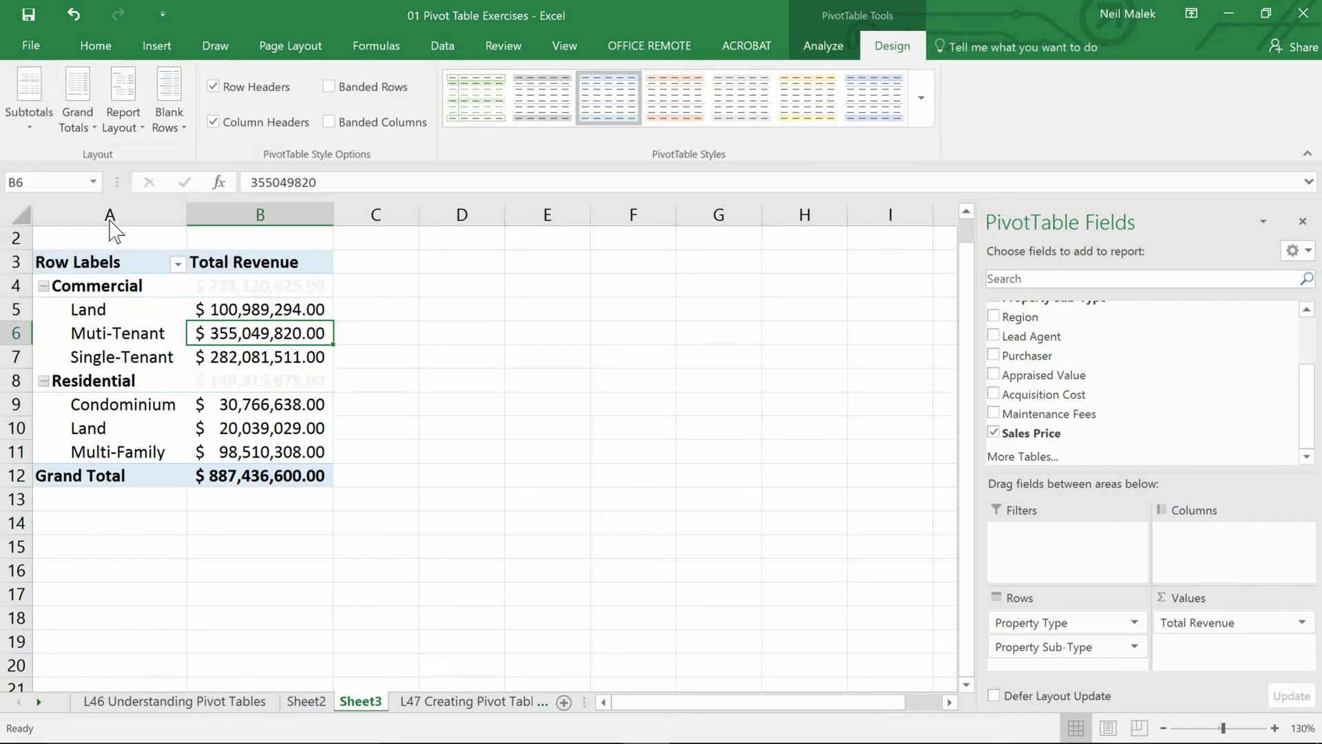
click(77, 117)
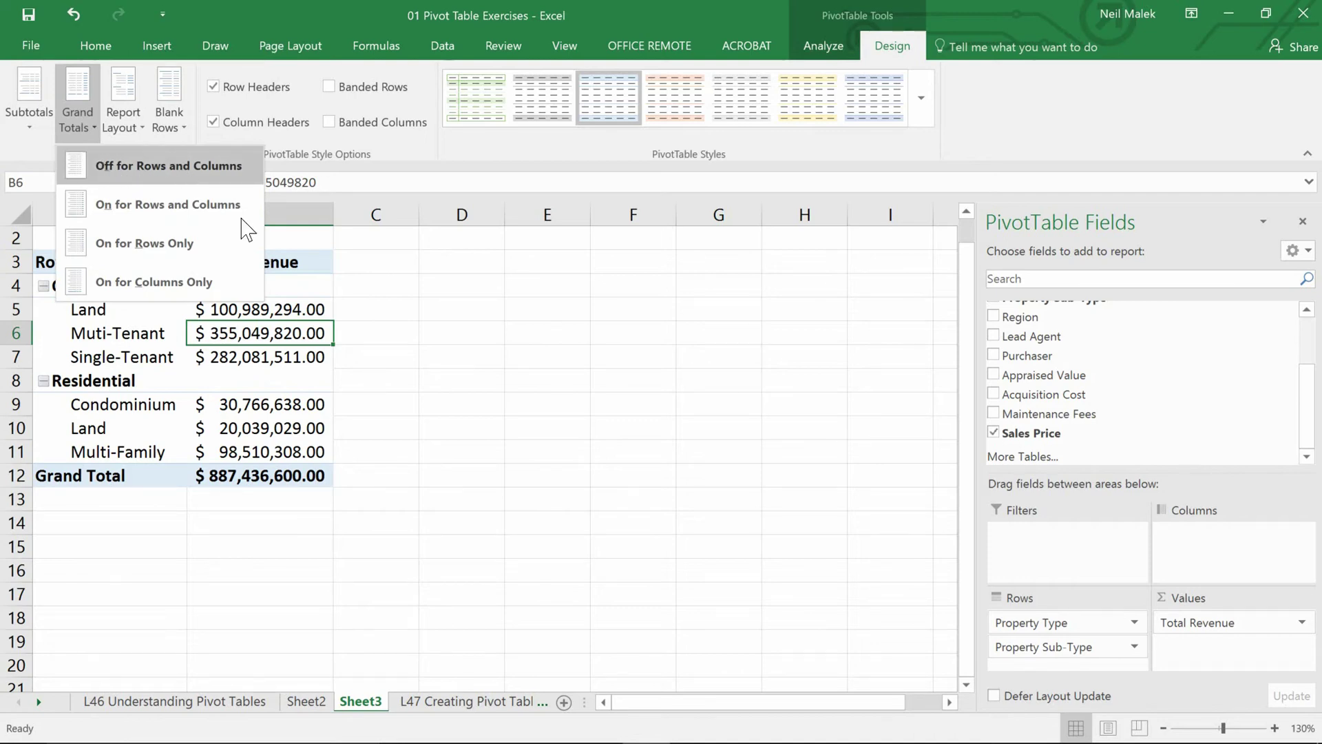
click(186, 172)
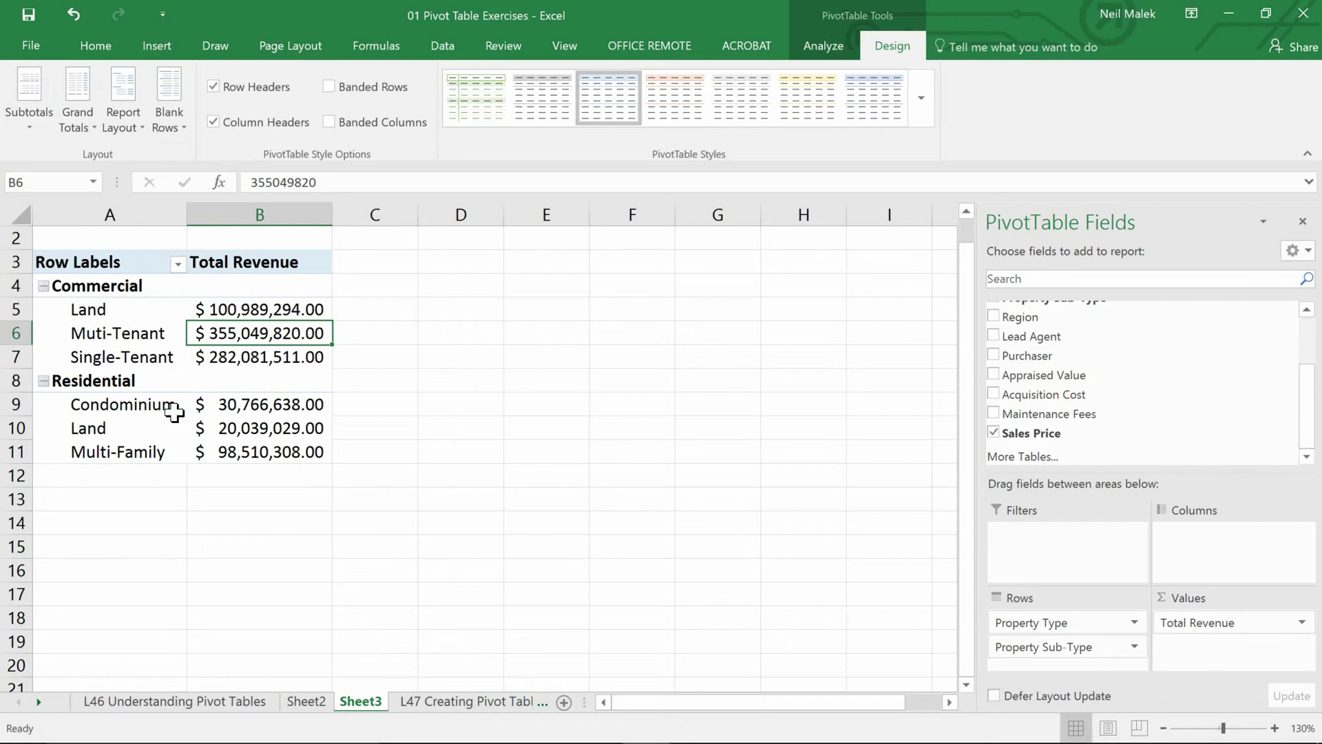
- Move the selection down to the Residential and Condominium labels
mouse_move(224, 401)
mouse_move(242, 462)
key(Left)
key(Down)
key(Down)
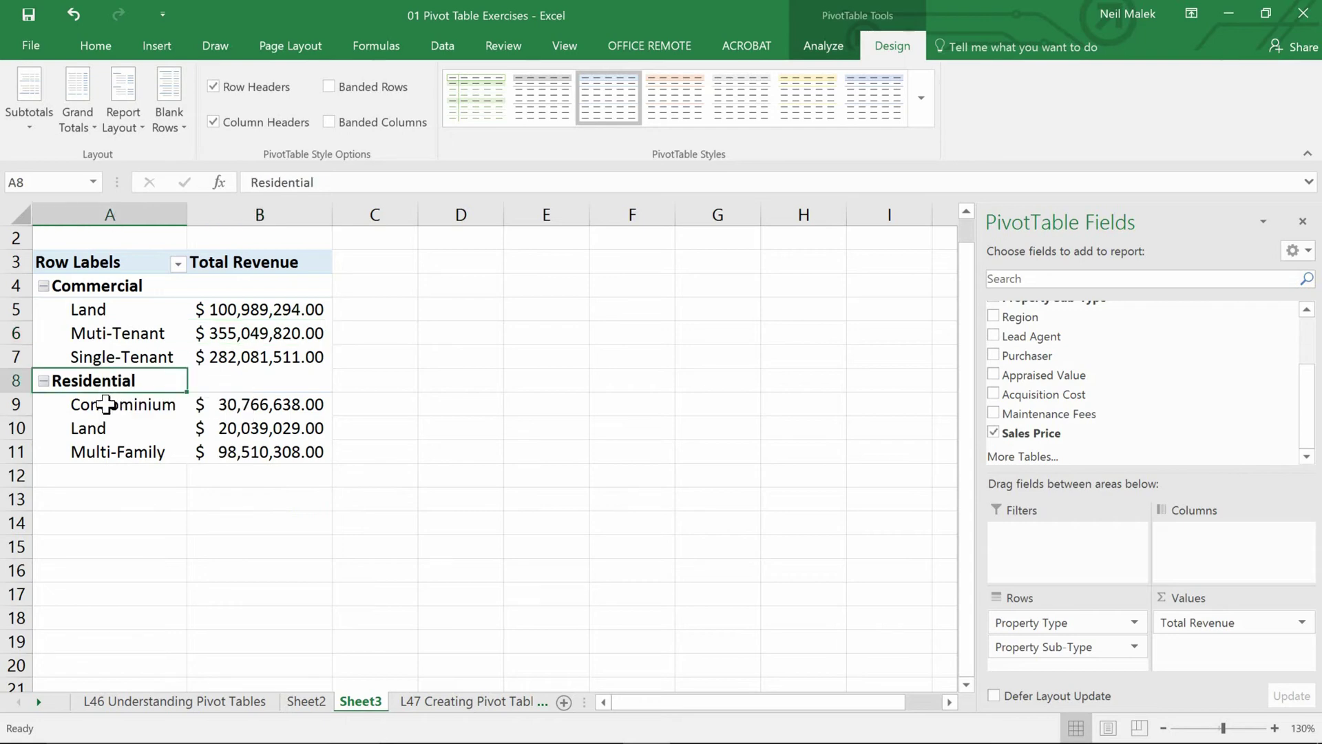
key(Down)
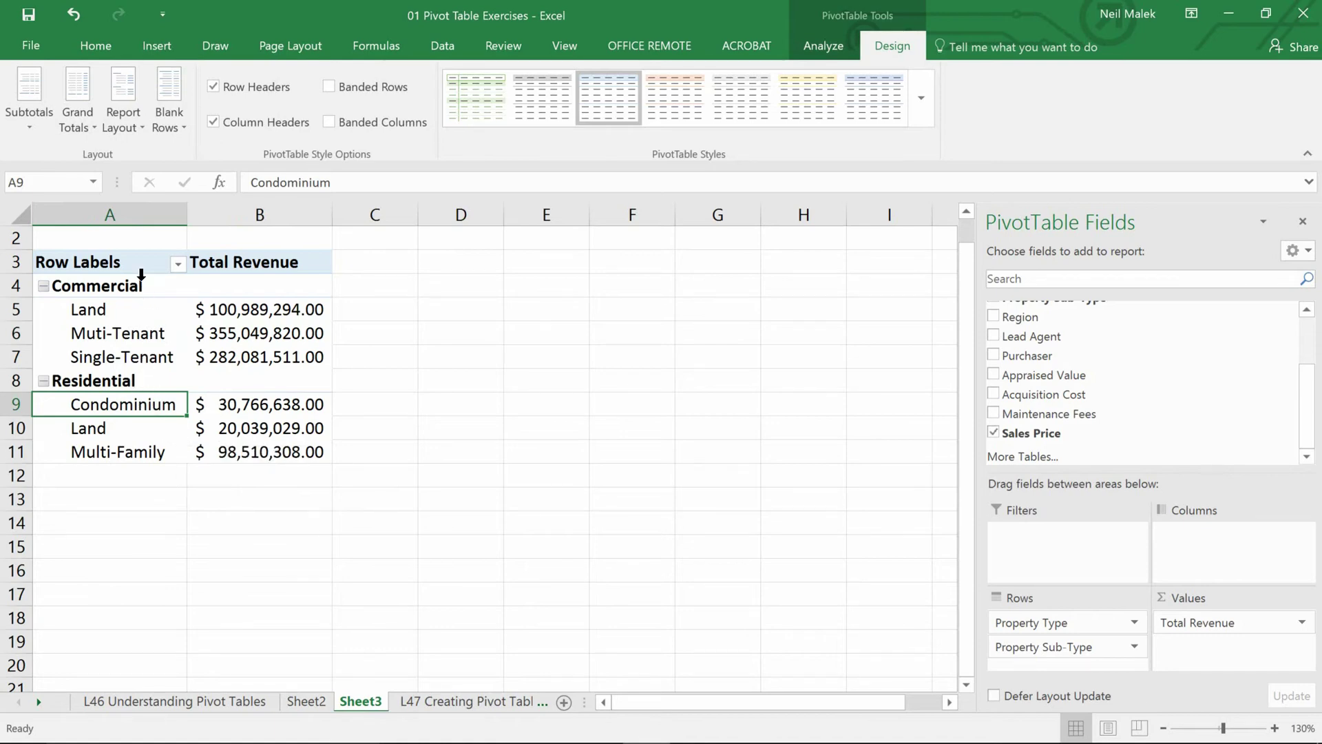
- Switch the pivot to Tabular Form and repeat all item labels
click(124, 120)
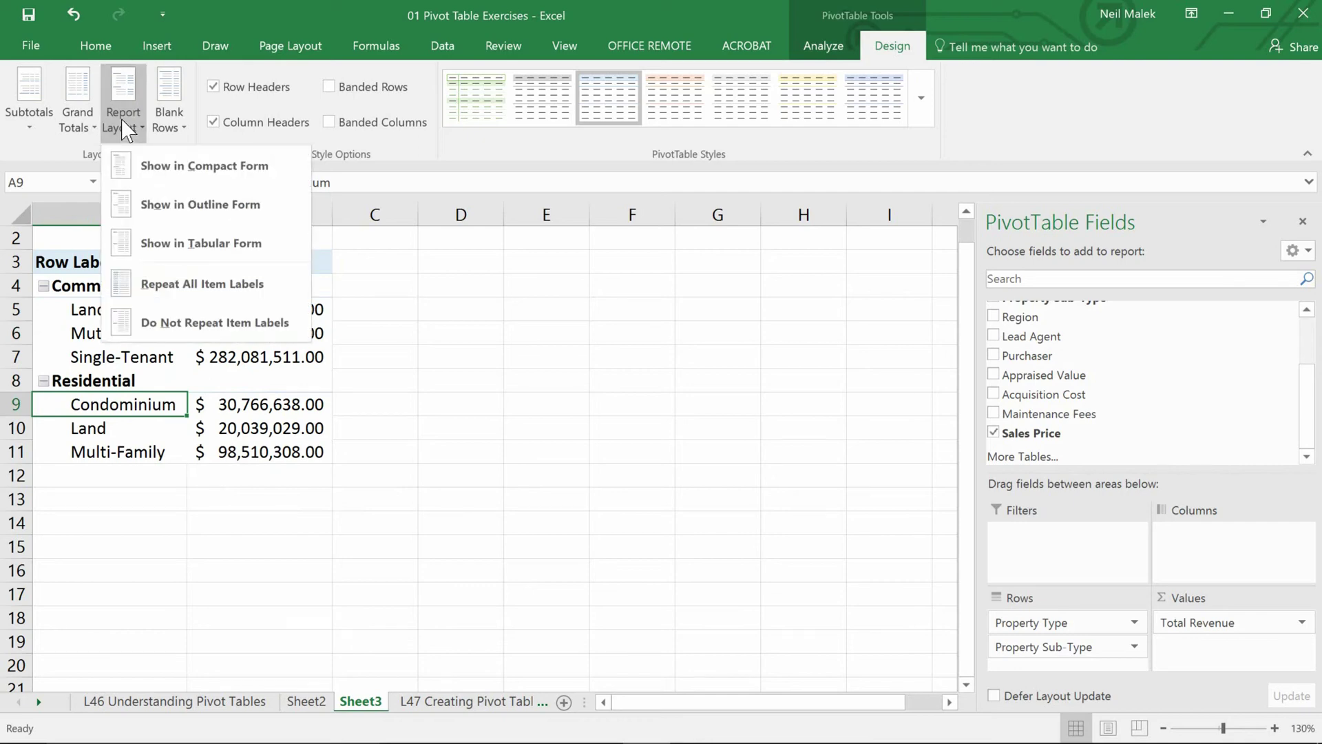
click(215, 254)
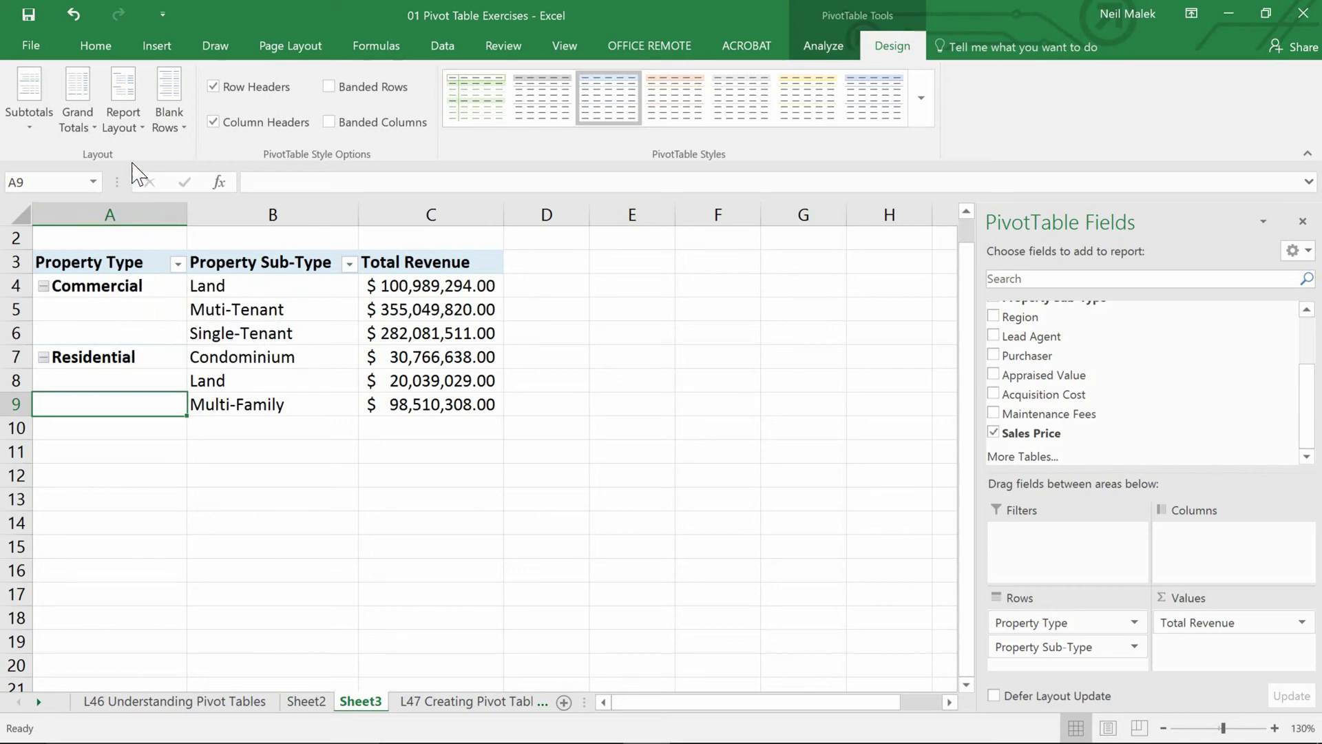
click(123, 114)
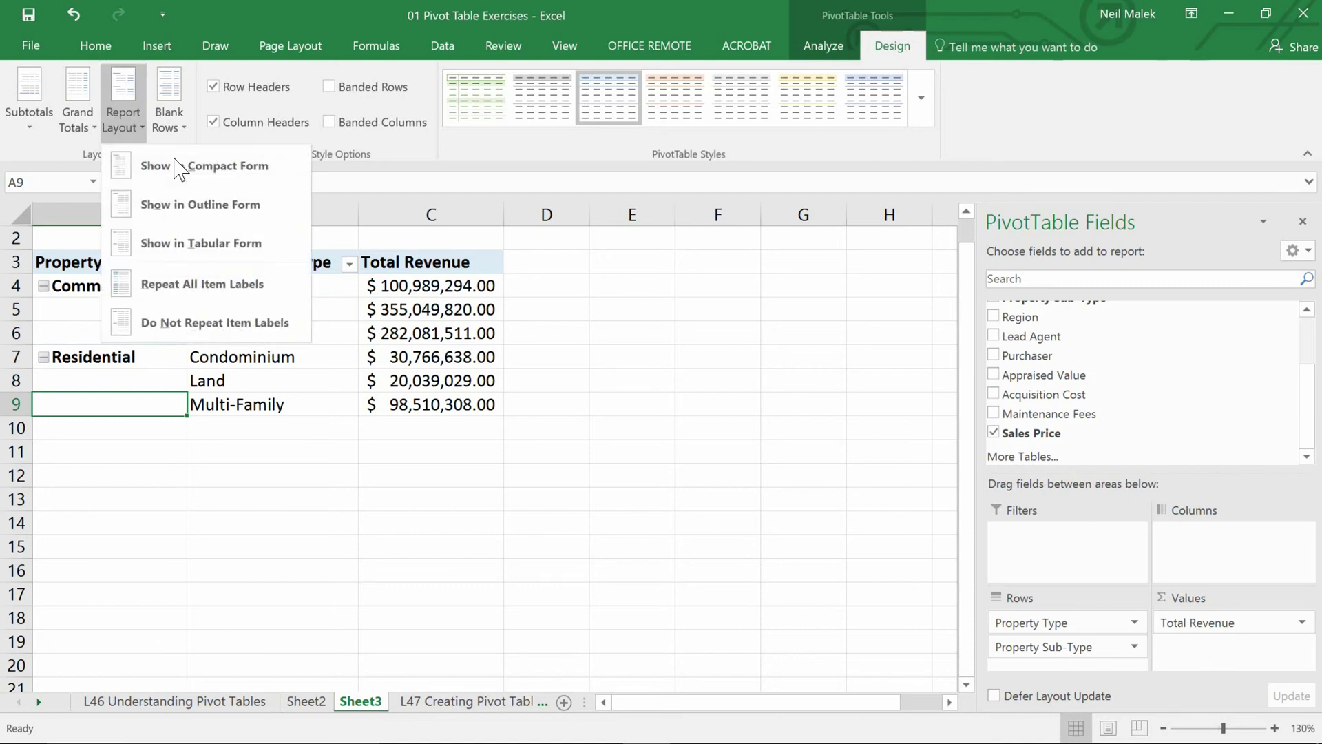
click(219, 303)
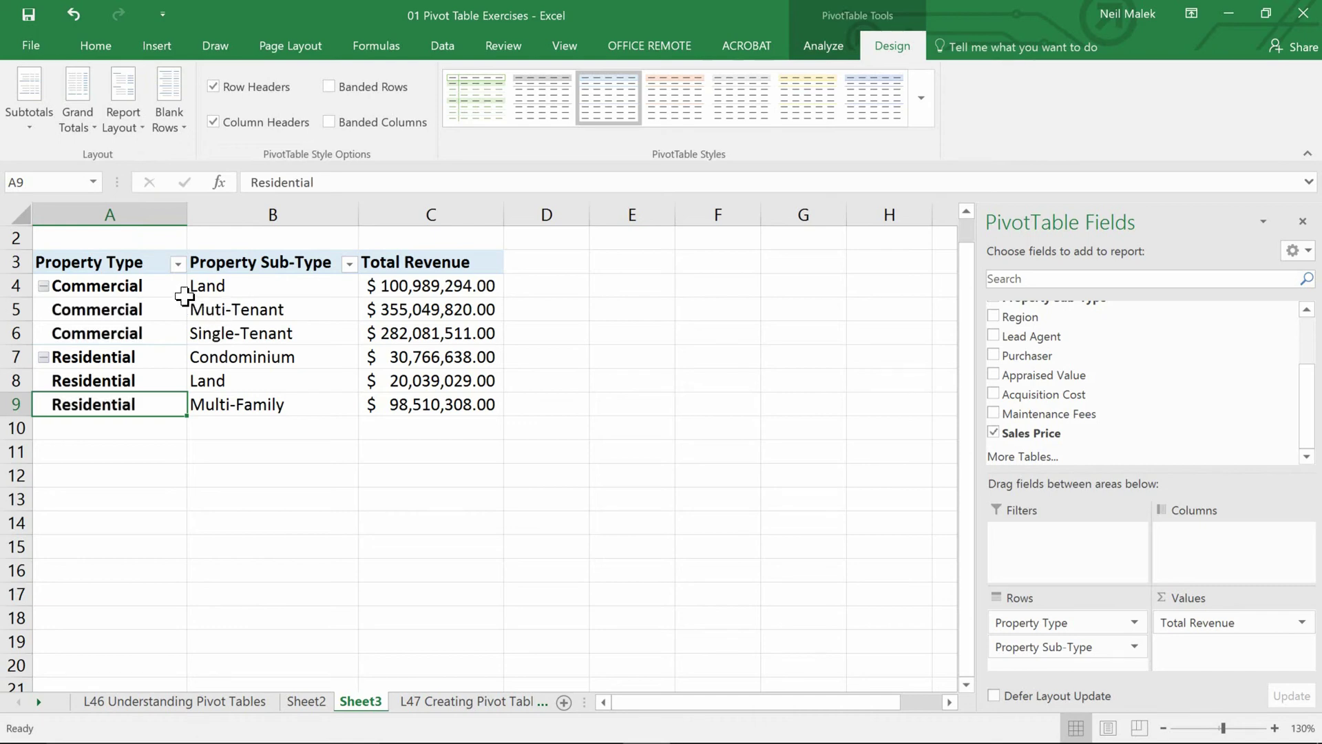
- Click through the Property Type and Sub-Type labels, ending on the Muti-Tenant revenue in C5
click(124, 288)
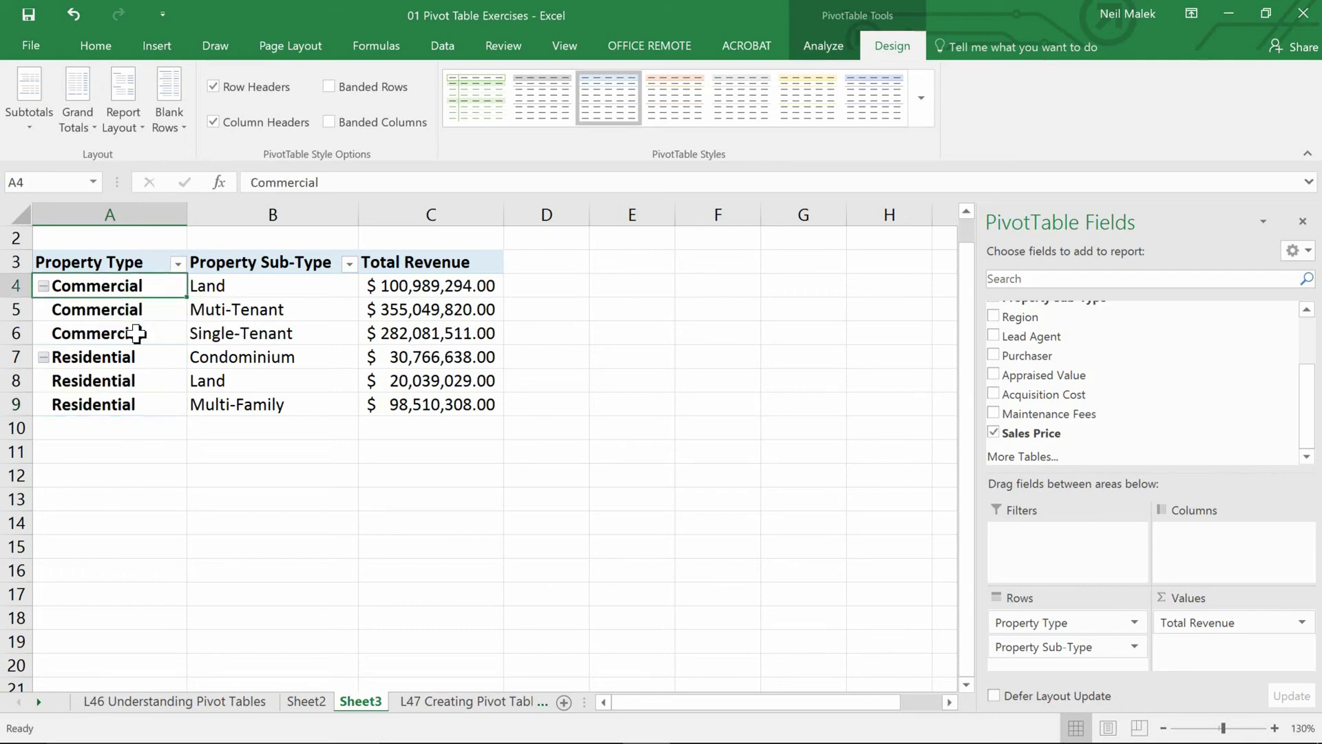
click(188, 287)
click(100, 309)
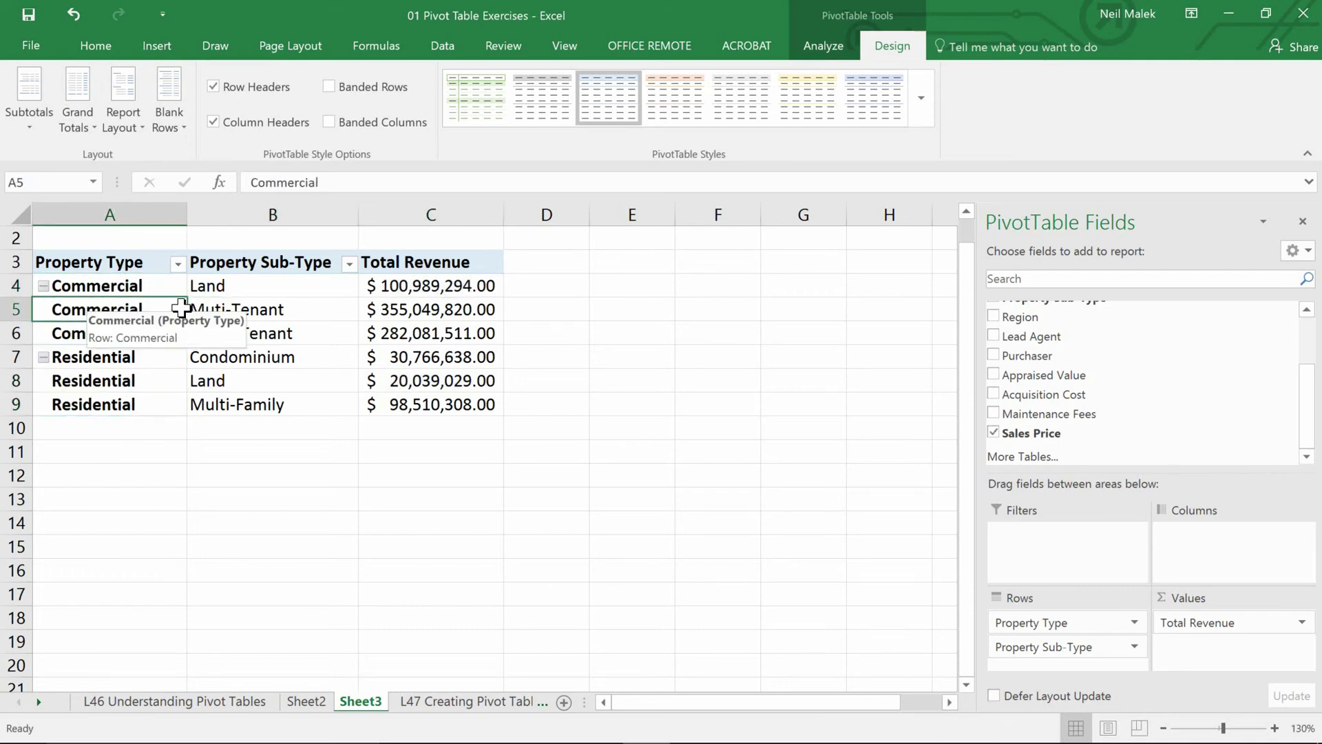
click(206, 310)
click(203, 332)
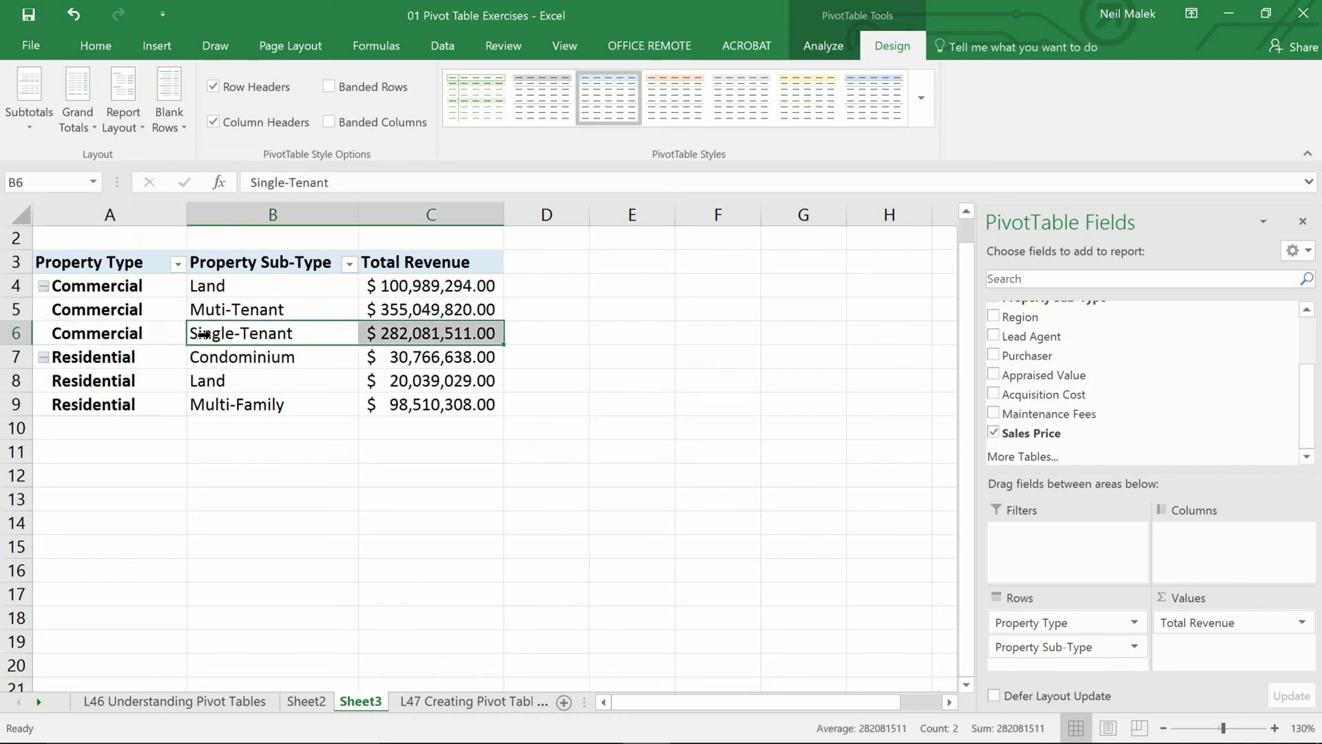
click(86, 358)
click(231, 340)
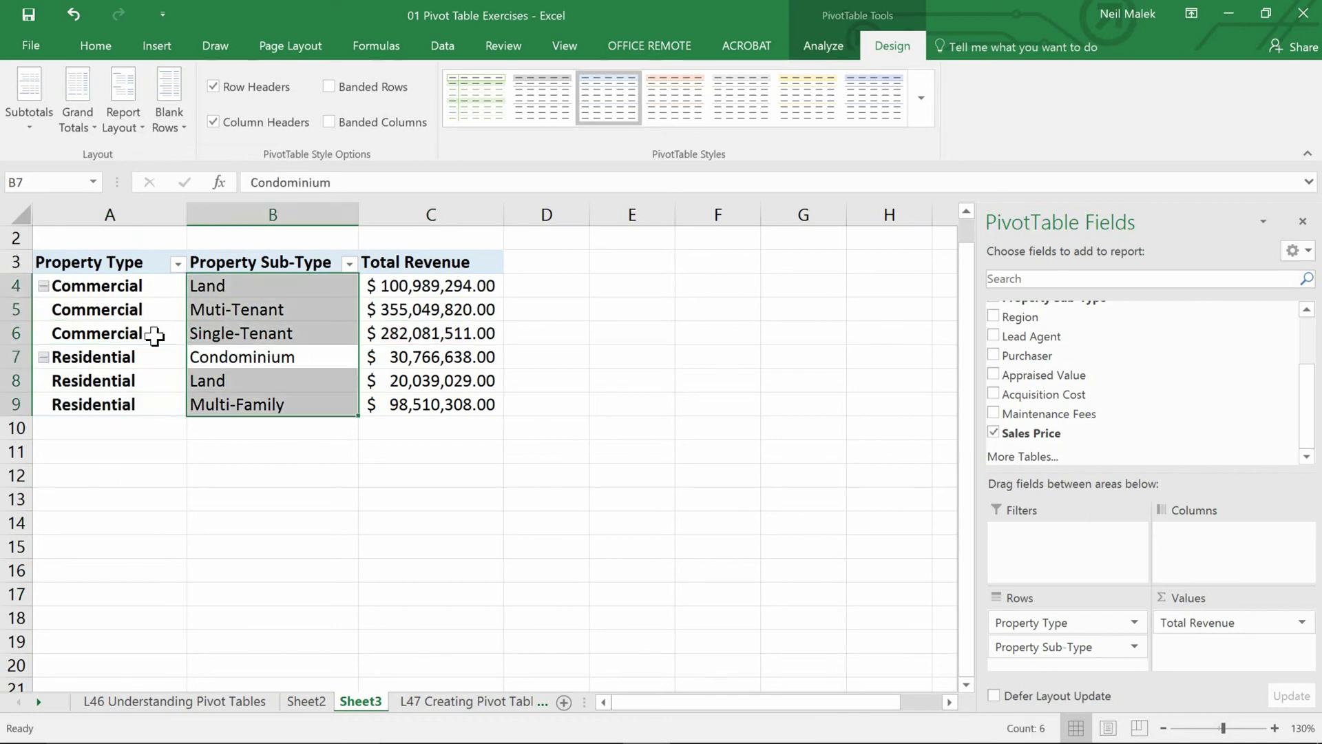
click(288, 316)
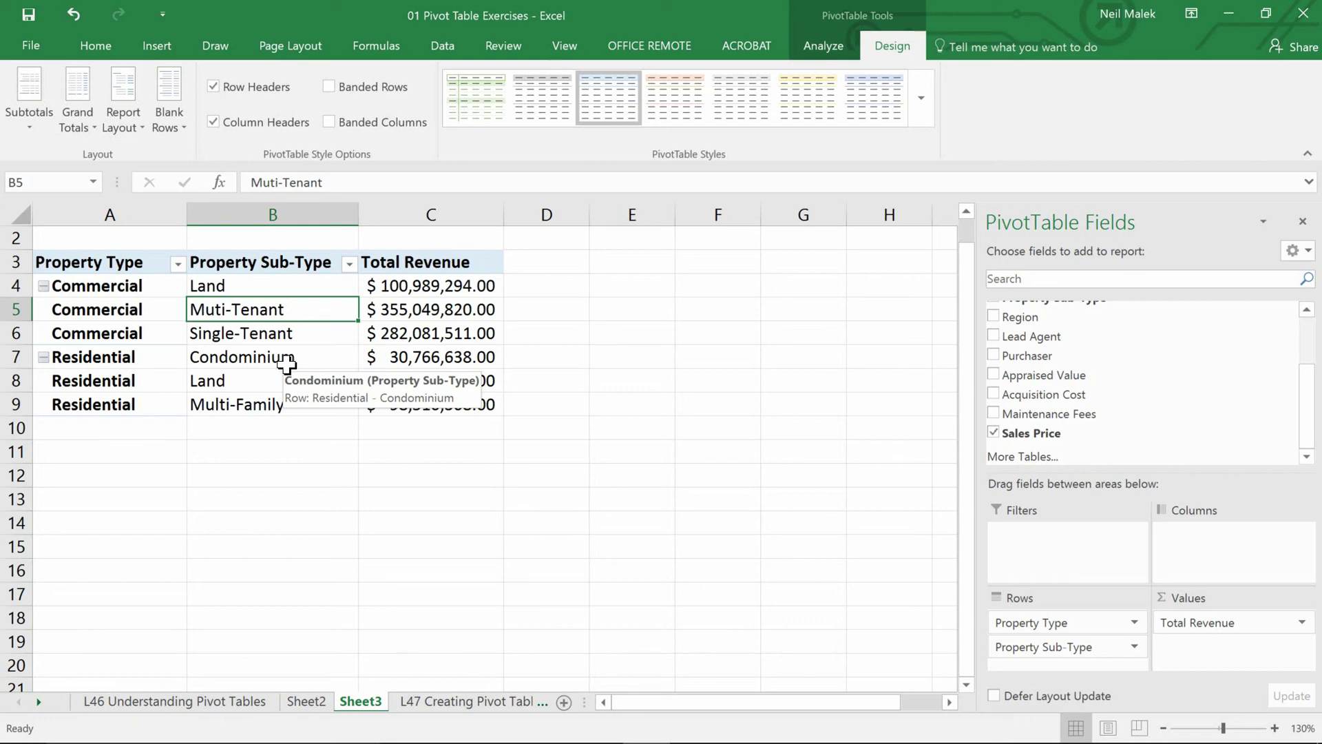
click(438, 310)
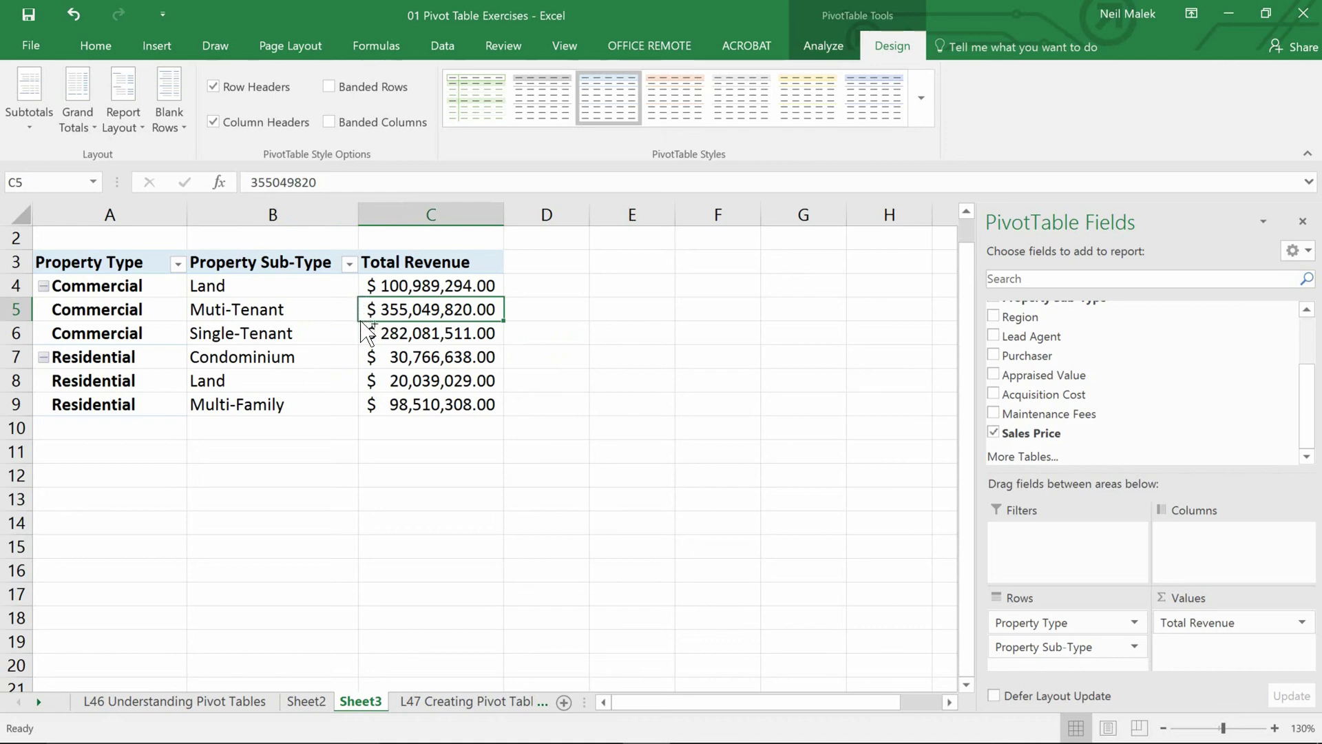
- Copy the whole pivot and paste it at A11 as Values & Number Formatting
key(ctrl+a)
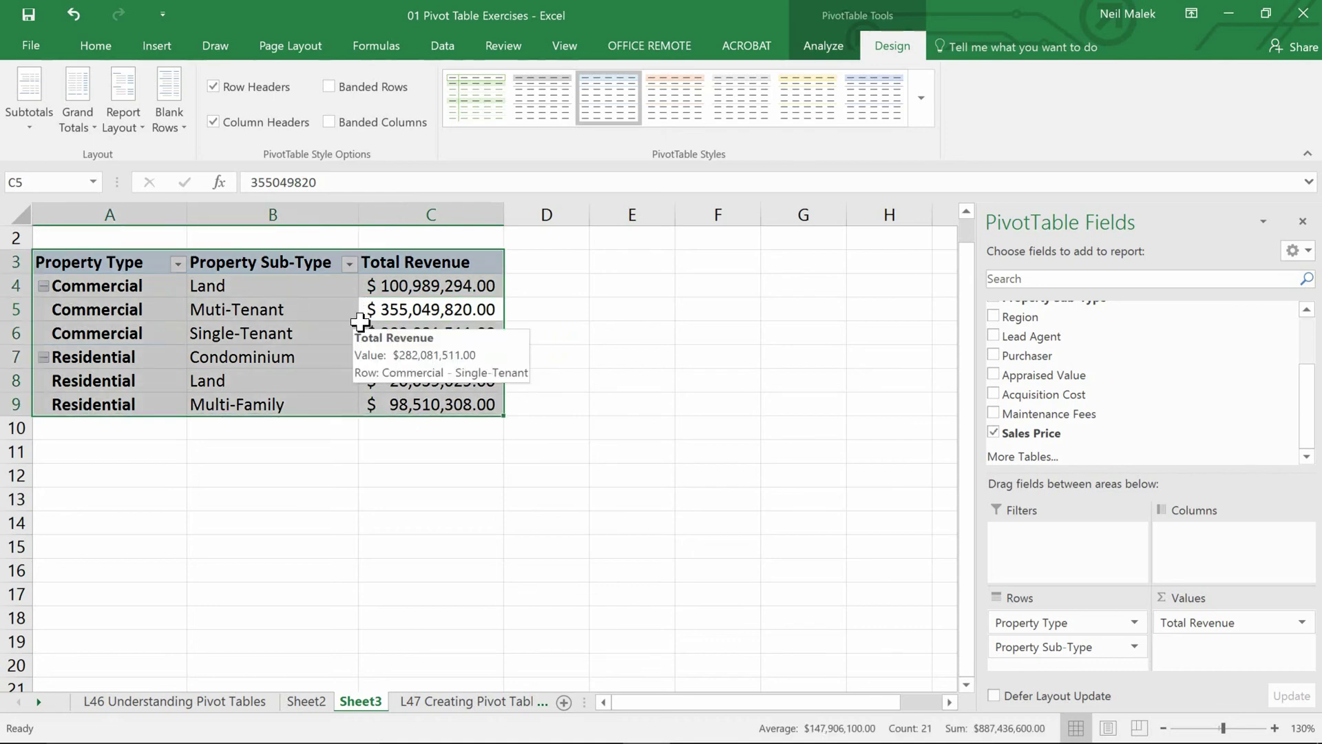
key(ctrl+c)
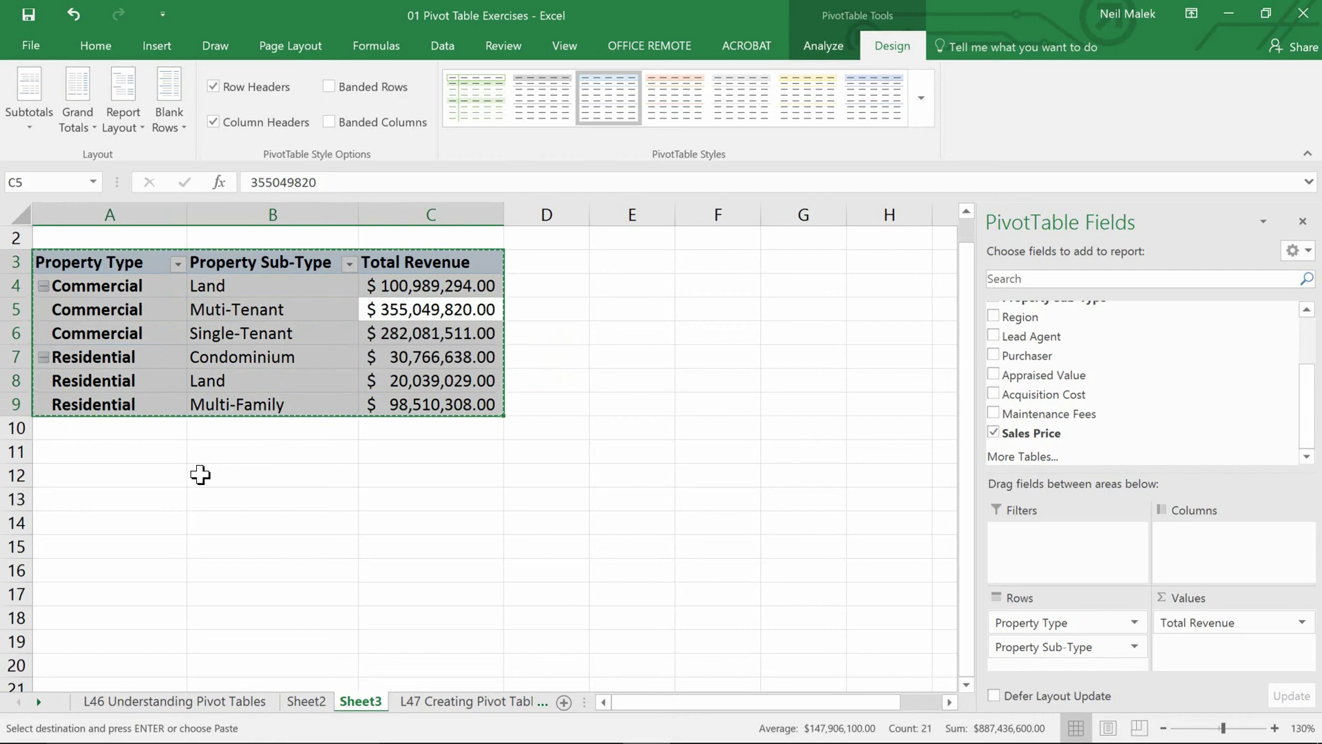
click(96, 455)
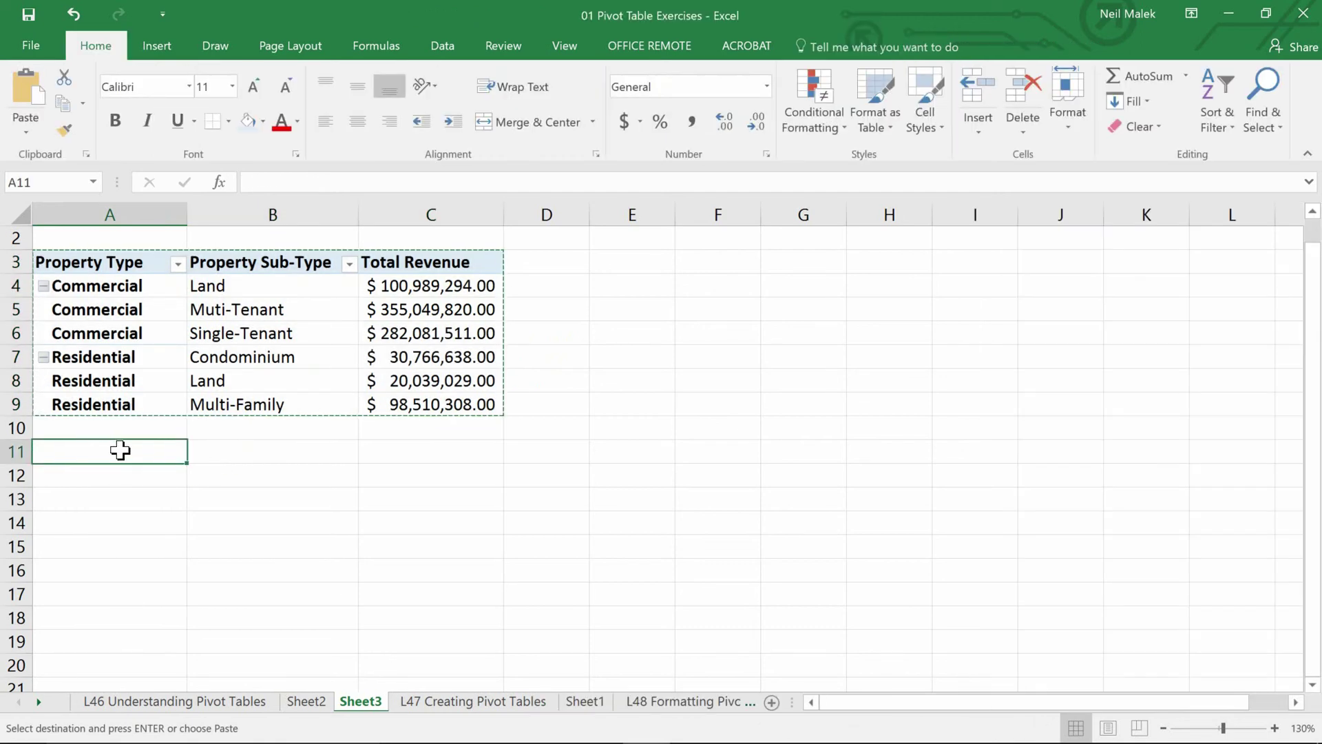
key(ctrl+v)
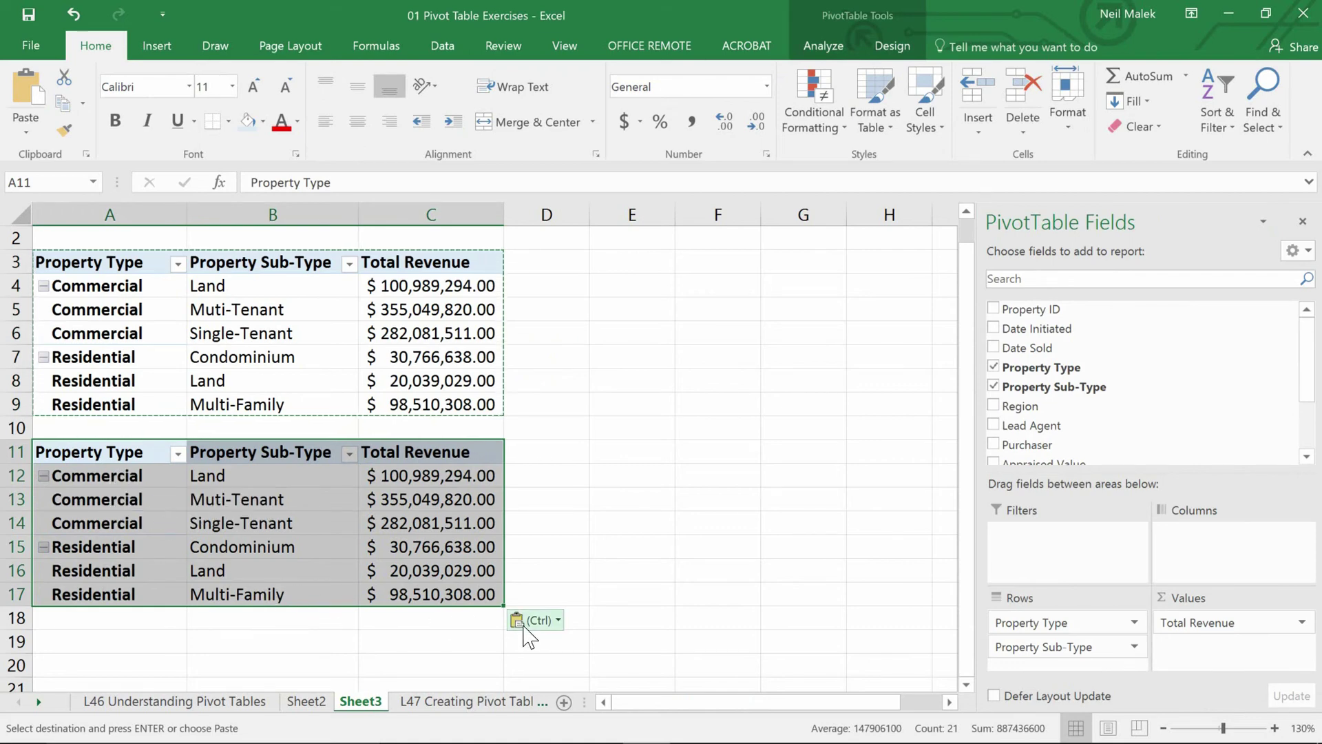
click(551, 623)
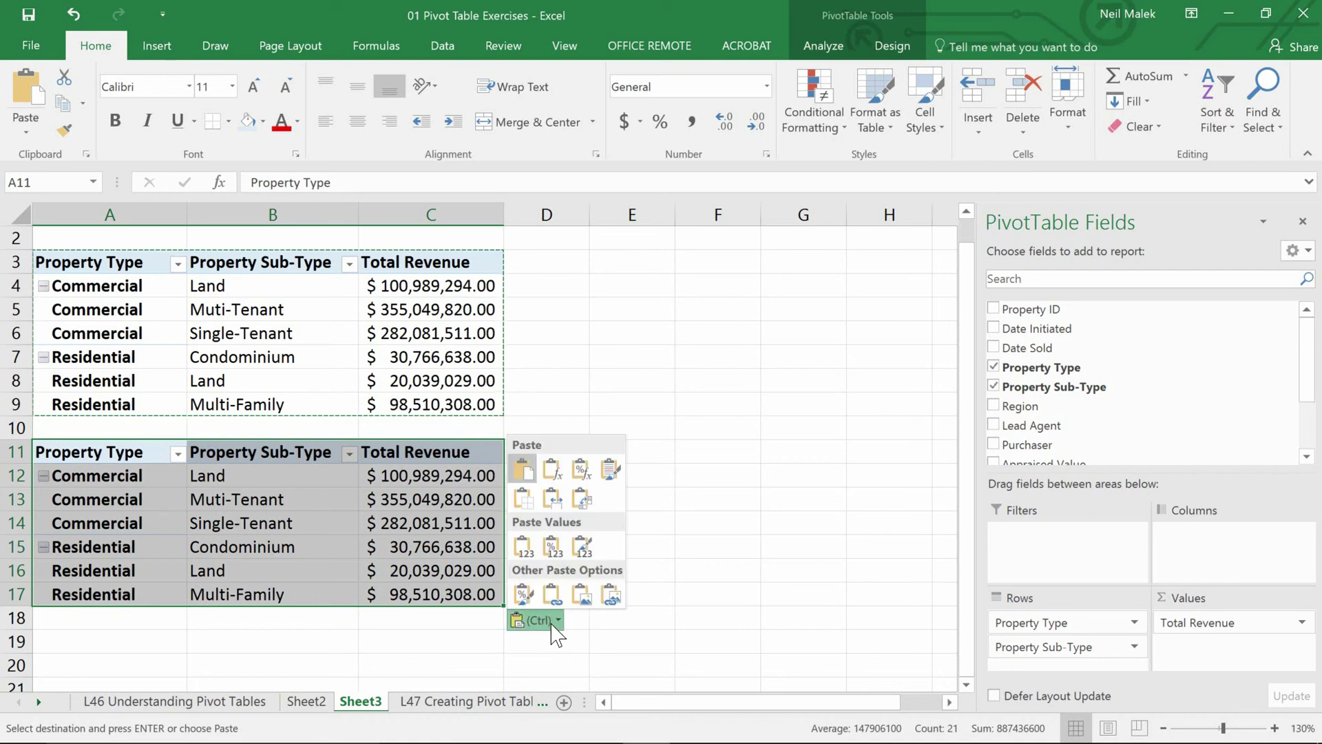
click(551, 547)
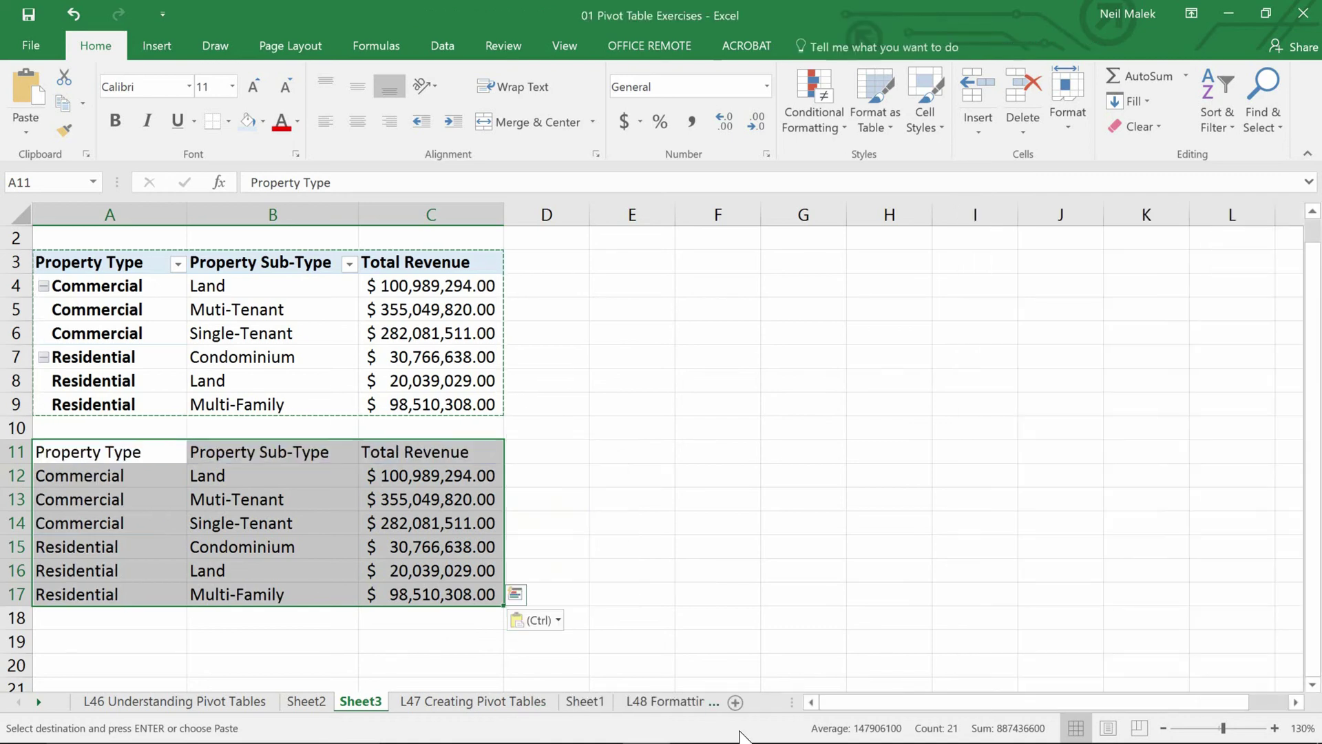
click(193, 498)
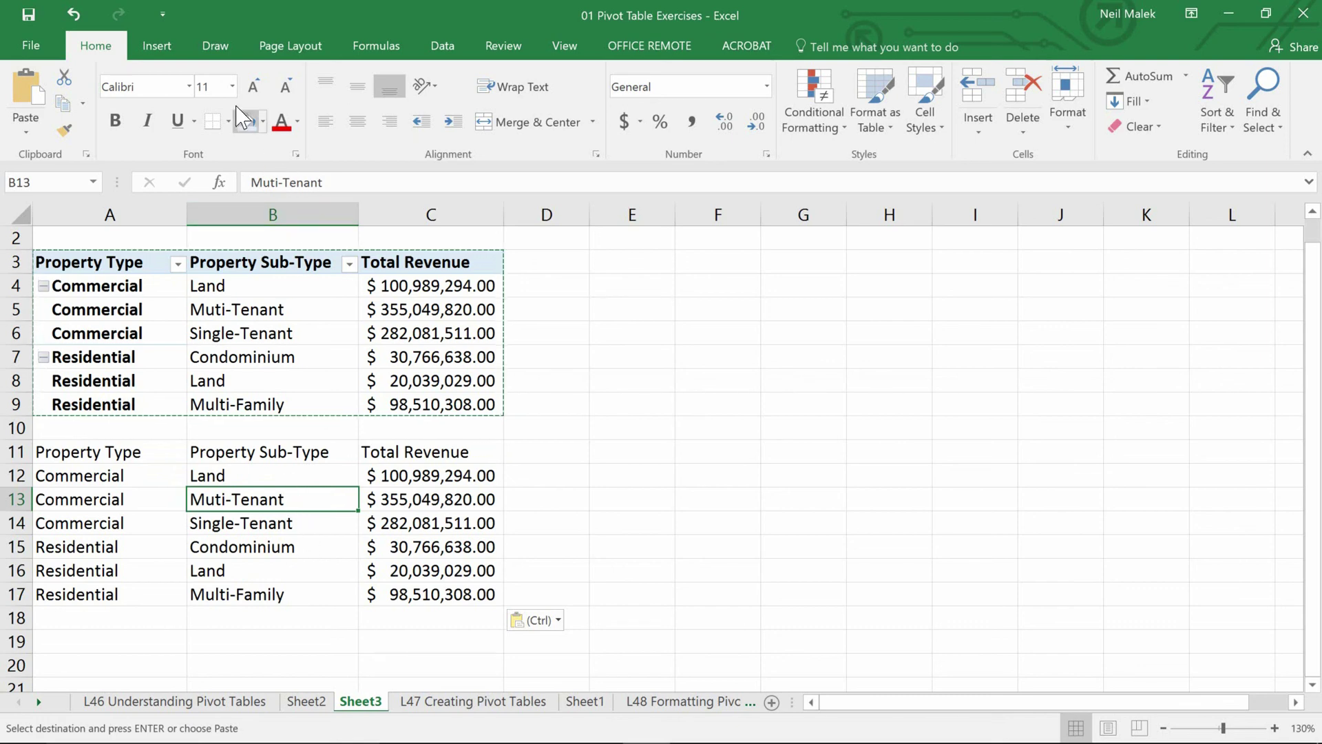
- Clear the pending copy and insert a Treemap hierarchy chart from the A11:C17 table
click(162, 47)
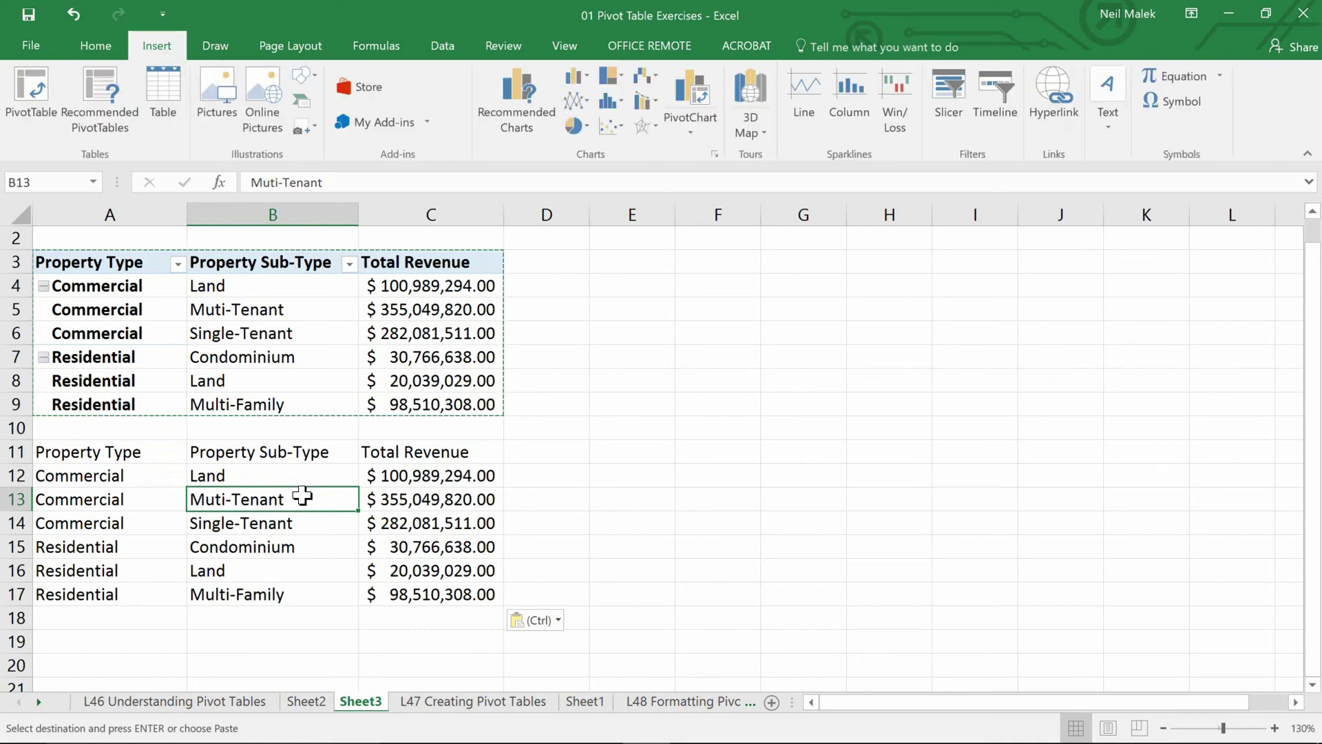
key(Escape)
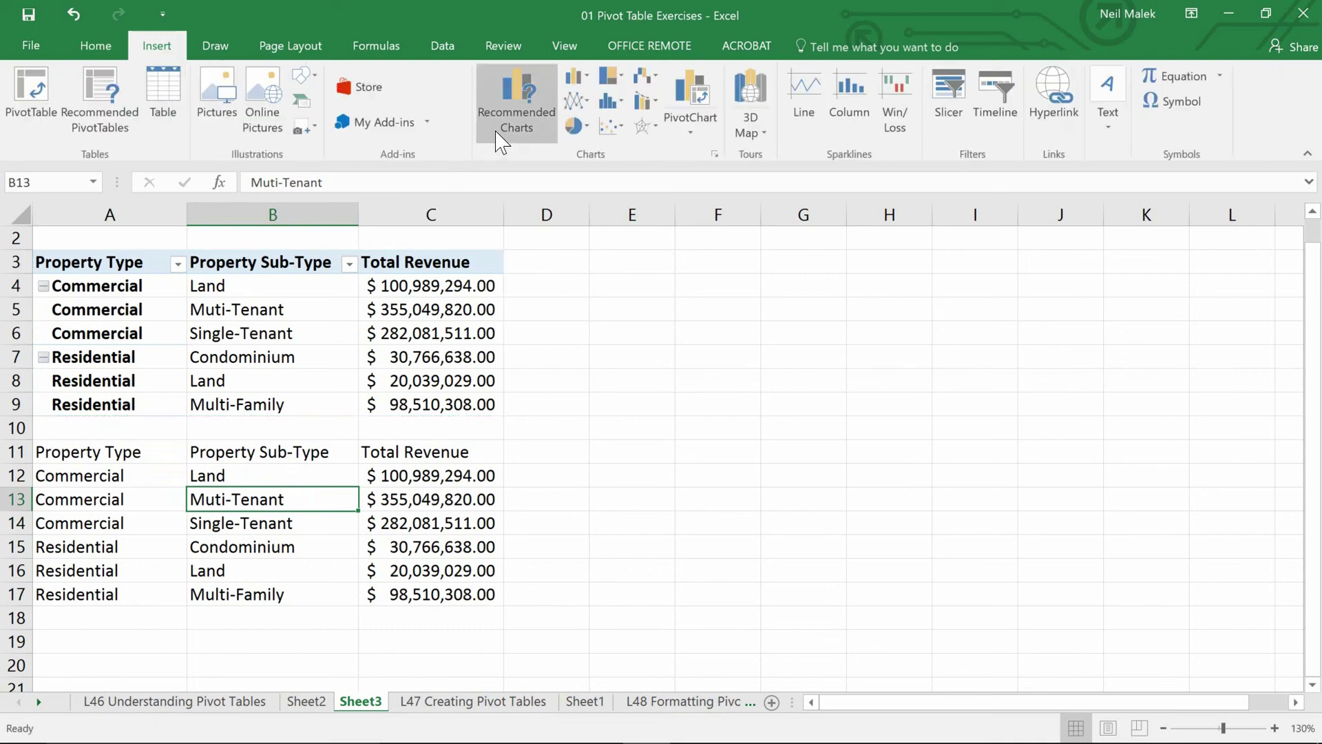
click(623, 83)
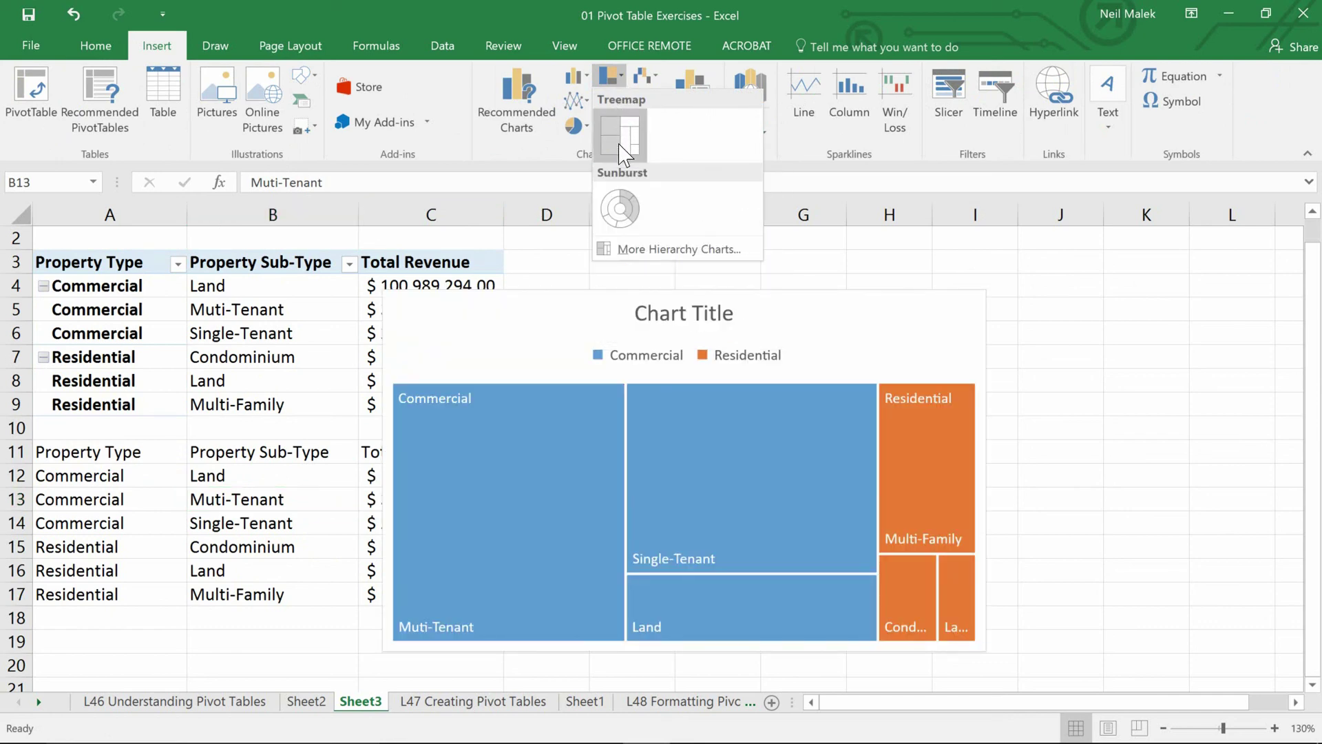
click(623, 149)
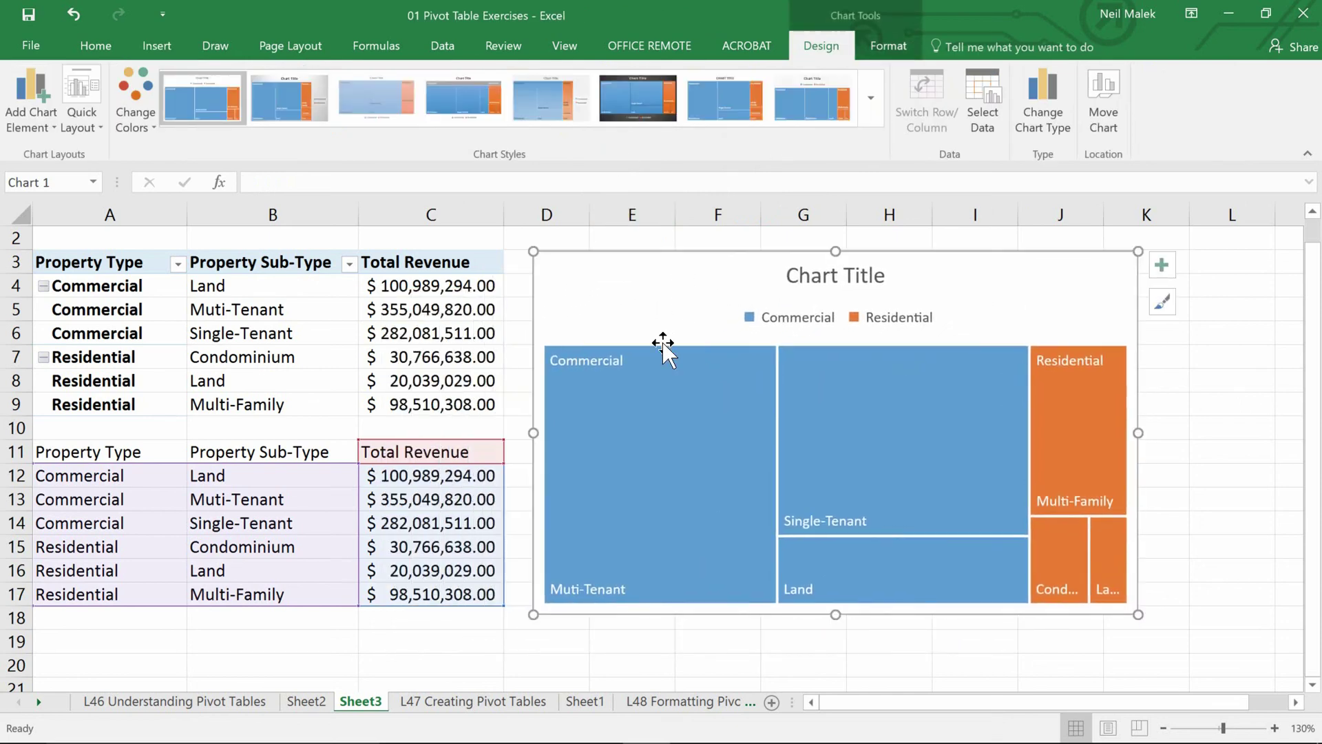
mouse_move(987, 361)
mouse_move(934, 490)
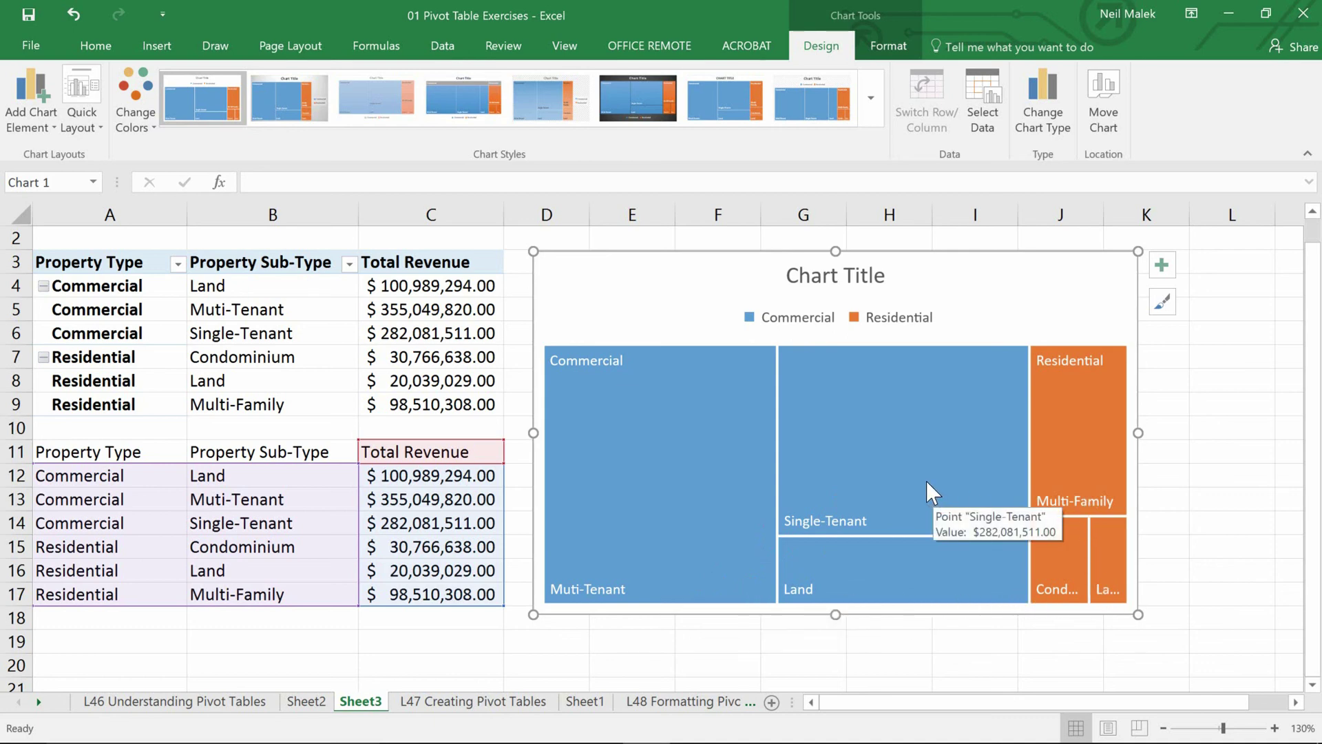